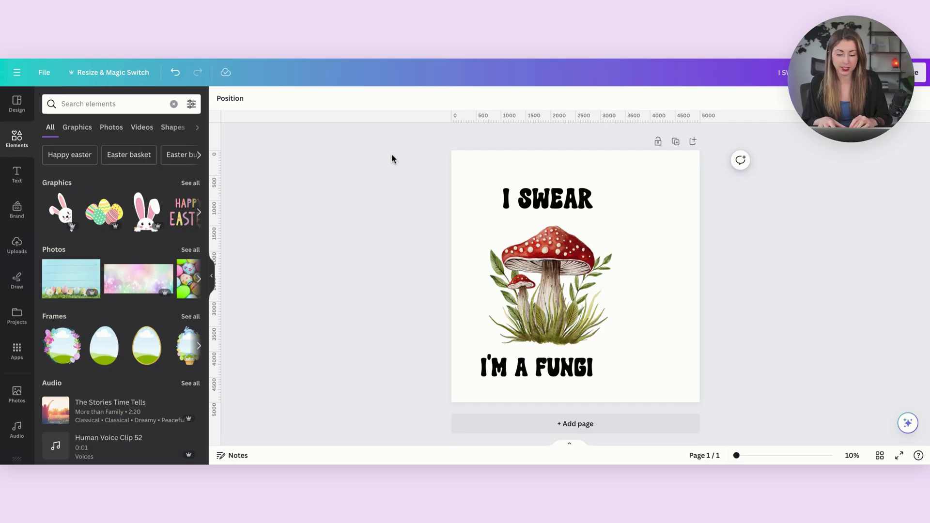
Centre-align the I SWEAR text, mushroom image and I'M A FUNGI text into one stack
drag(391, 156, 699, 407)
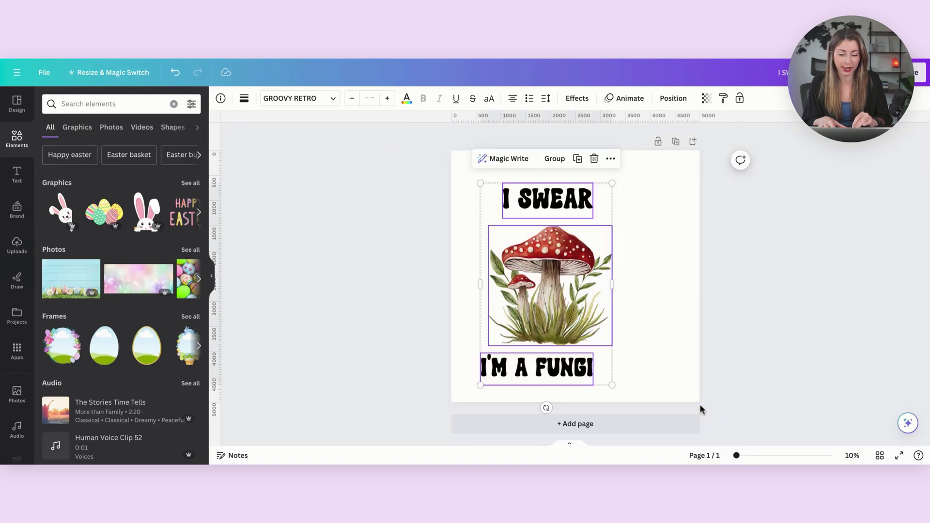
click(673, 99)
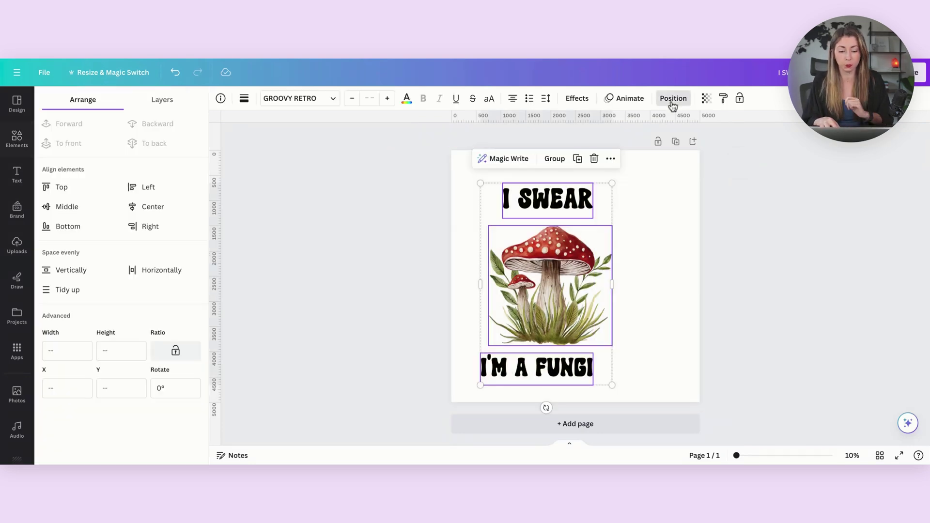
click(165, 209)
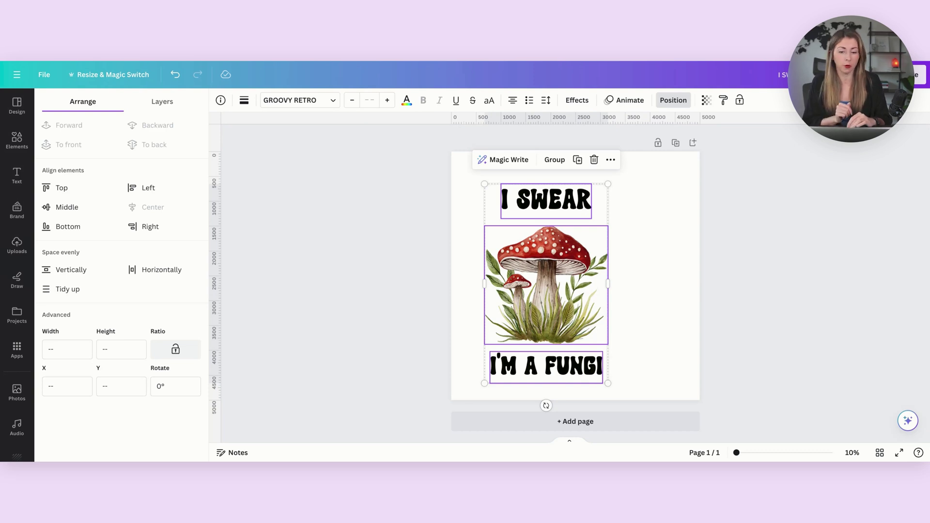
Colour both text lines olive green #737C2E, eyedropped from the mushroom's leaves
click(409, 180)
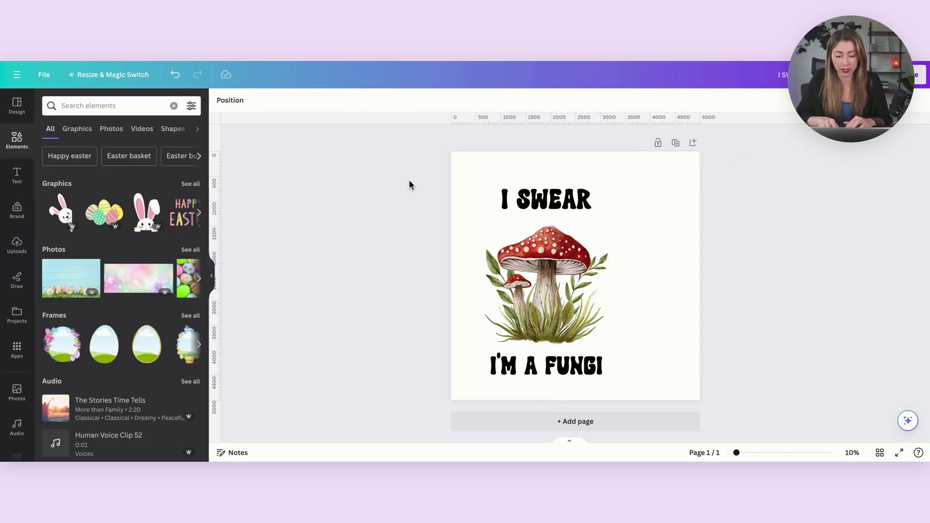
click(519, 196)
shift+click(519, 364)
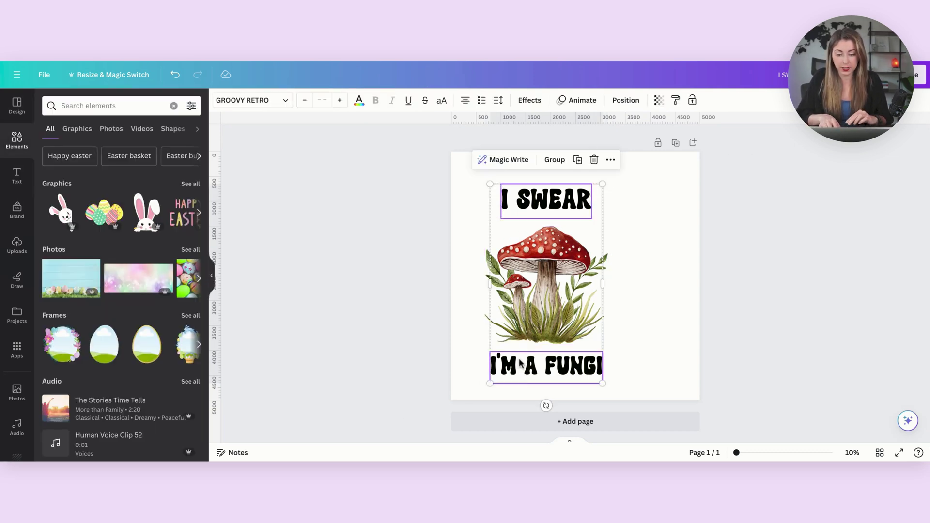
click(359, 106)
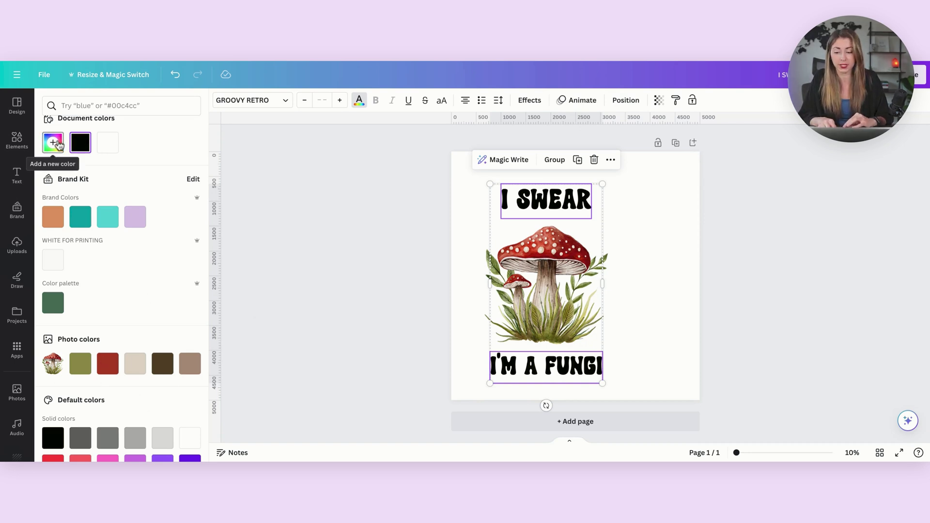
click(57, 144)
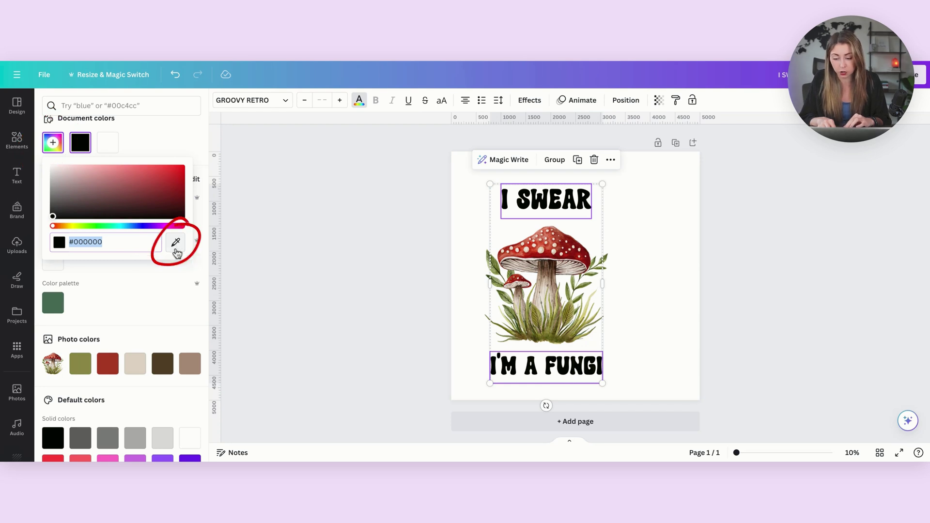
click(174, 247)
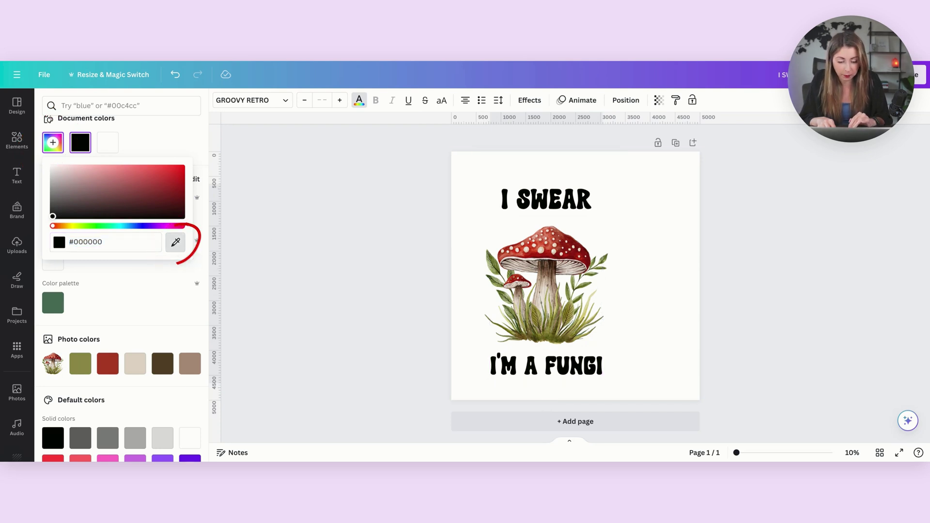
click(542, 319)
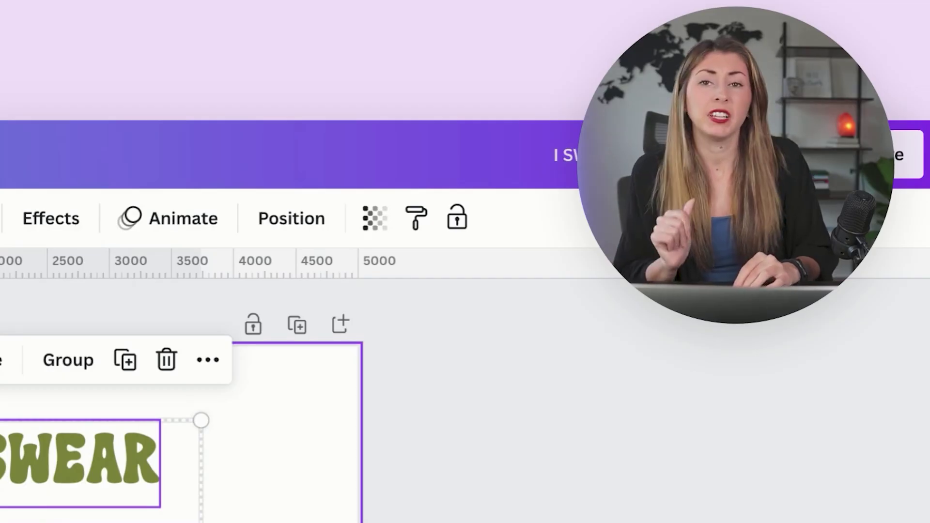
Open the mushroom image's info and browse more elements by its creator
key(Escape)
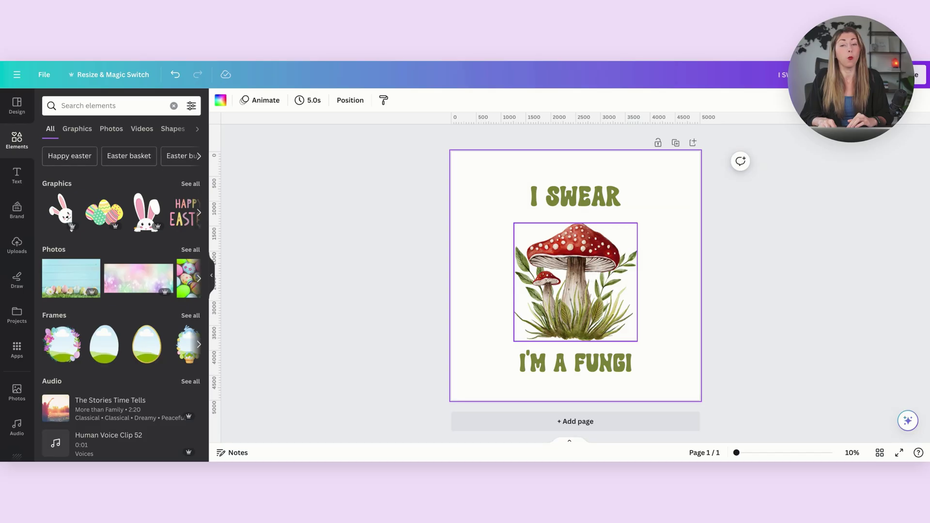
click(576, 282)
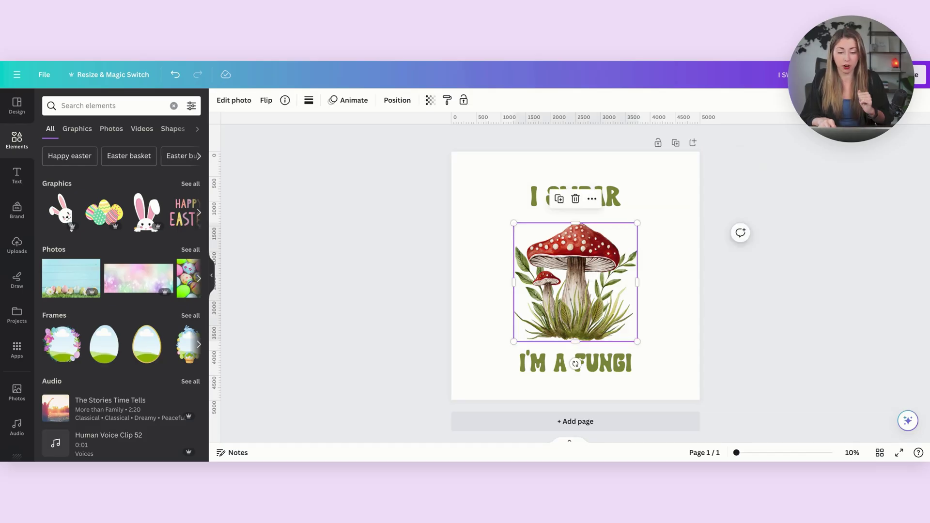
click(285, 100)
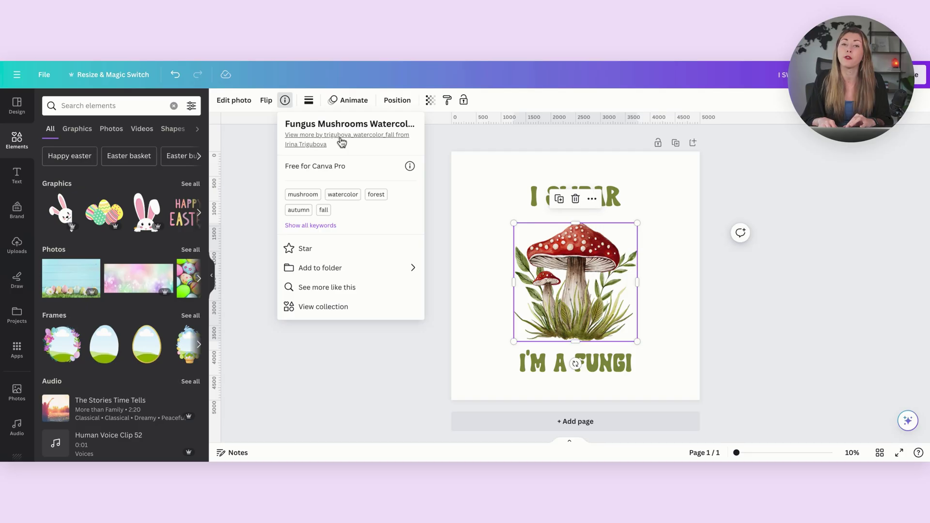
click(387, 127)
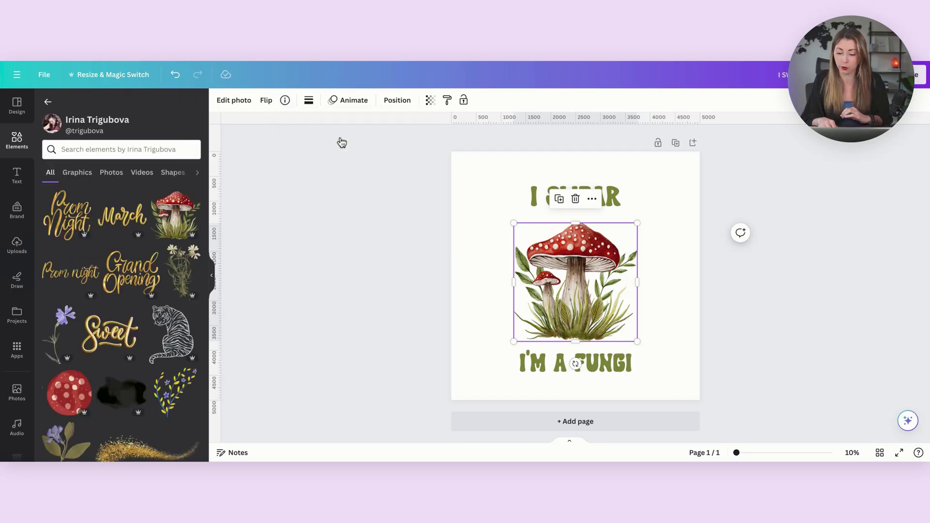
Scroll through the creator's elements and add the mushroom cluster graphic to the page
scroll(155, 246, down, 4)
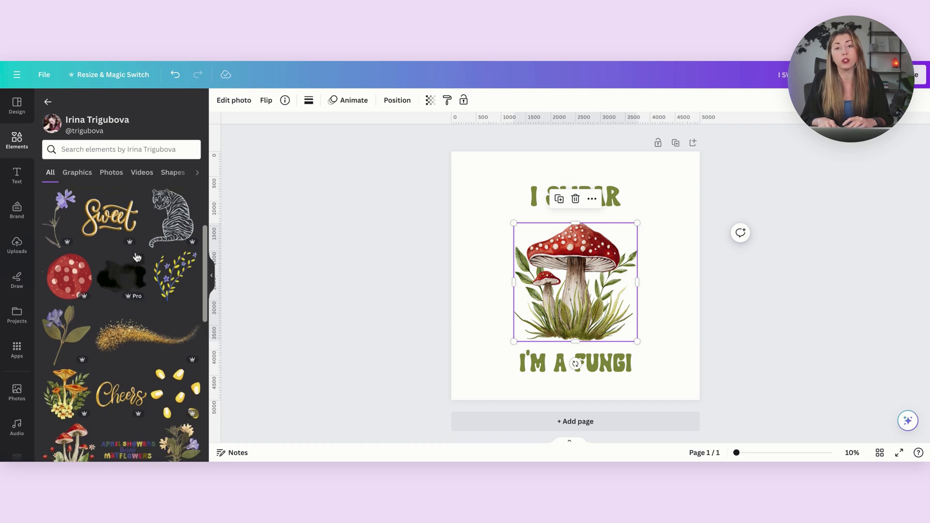
scroll(121, 230, down, 1)
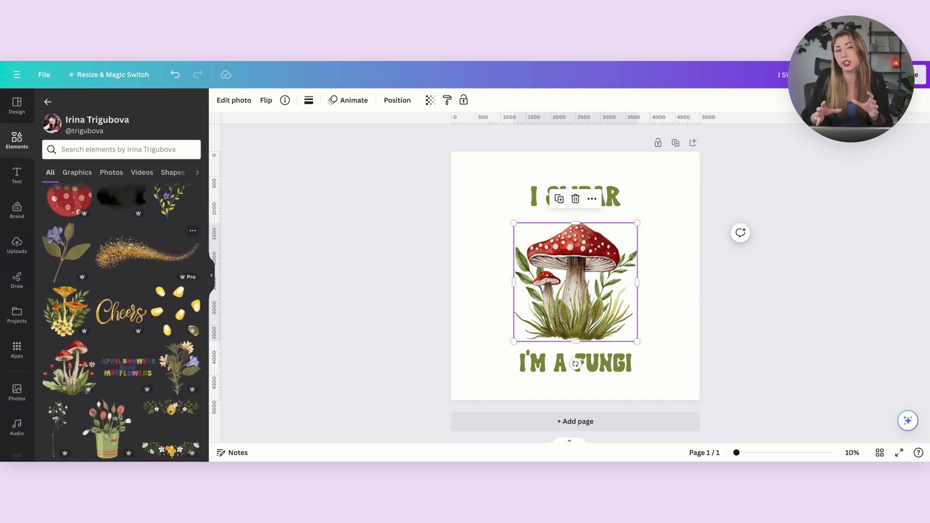
scroll(76, 338, down, 1)
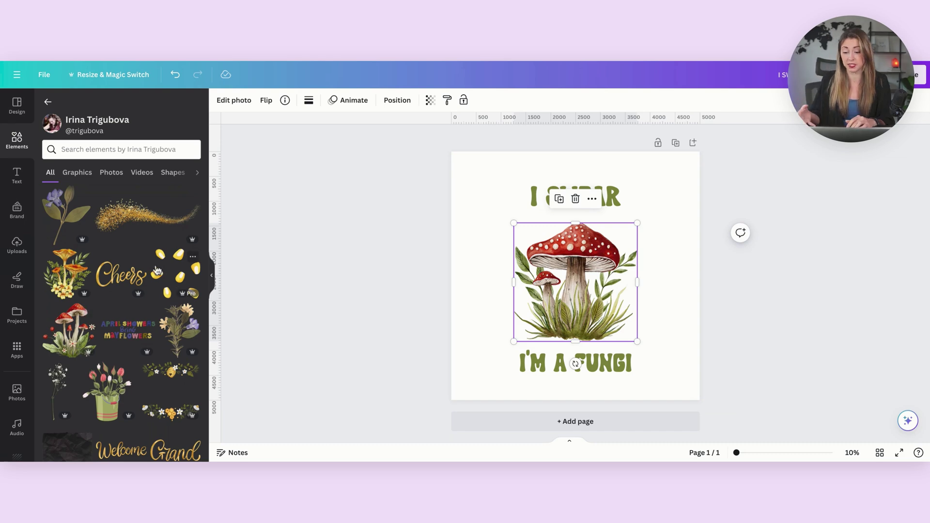
scroll(156, 270, down, 2)
scroll(89, 331, down, 3)
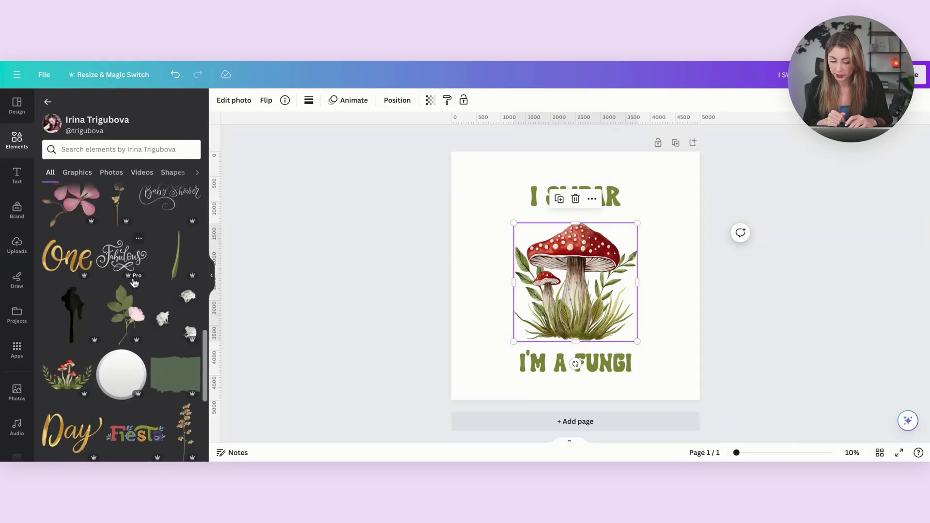
scroll(135, 283, down, 2)
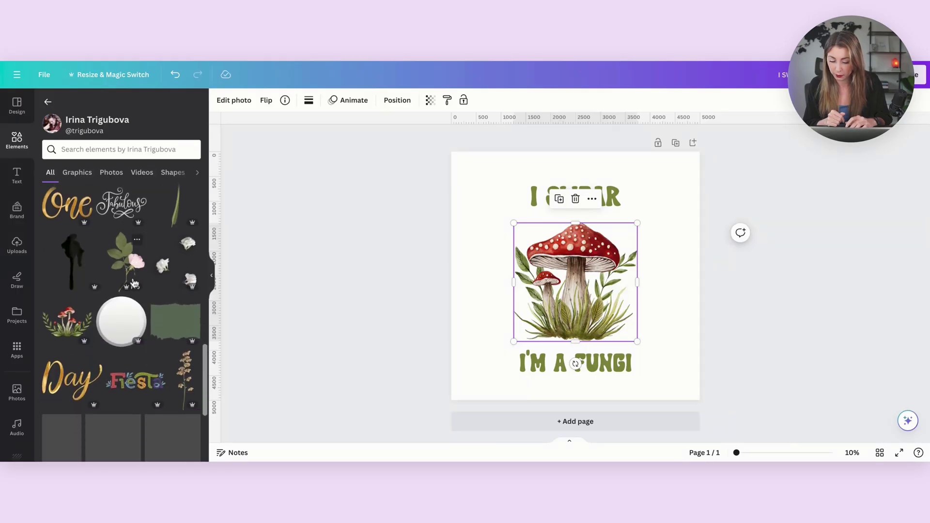
scroll(91, 289, down, 3)
click(80, 273)
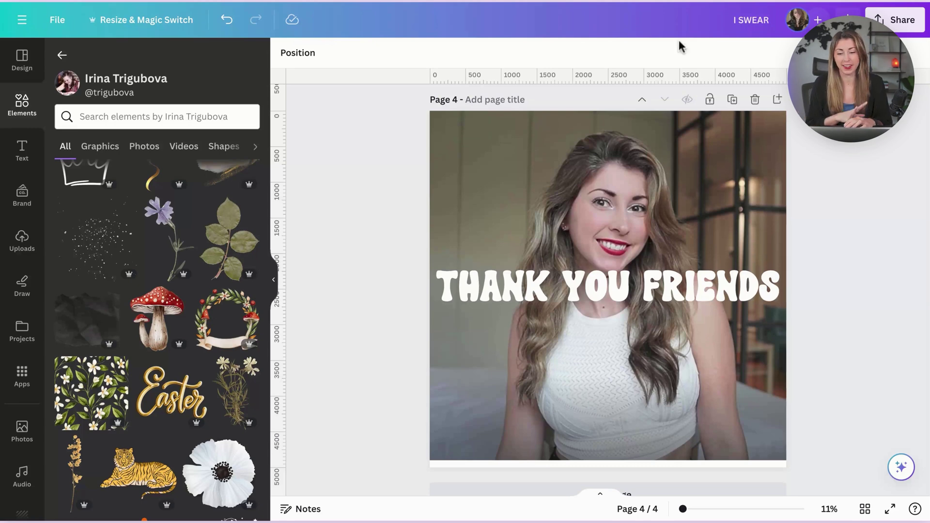
Move THANK YOU FRIENDS to the top of the photo and paste a duplicate of the photo
drag(630, 118, 526, 175)
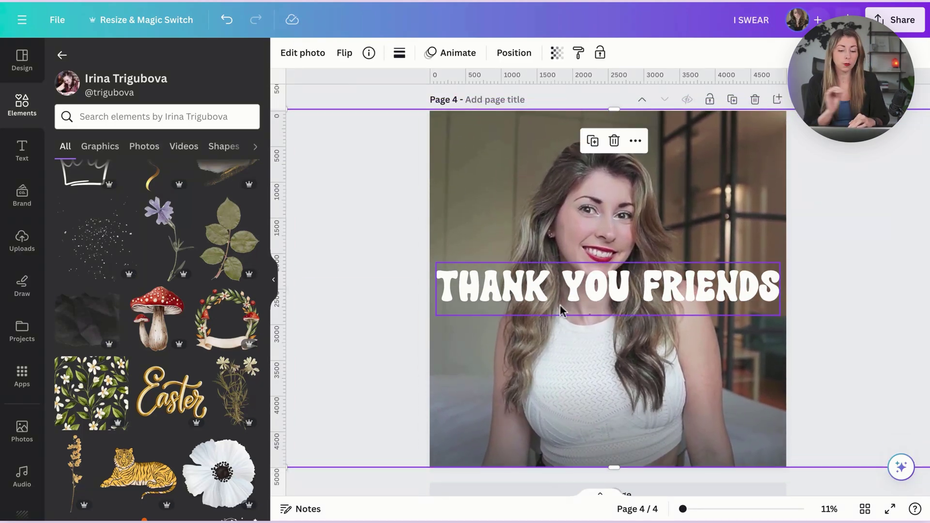
drag(560, 308, 557, 172)
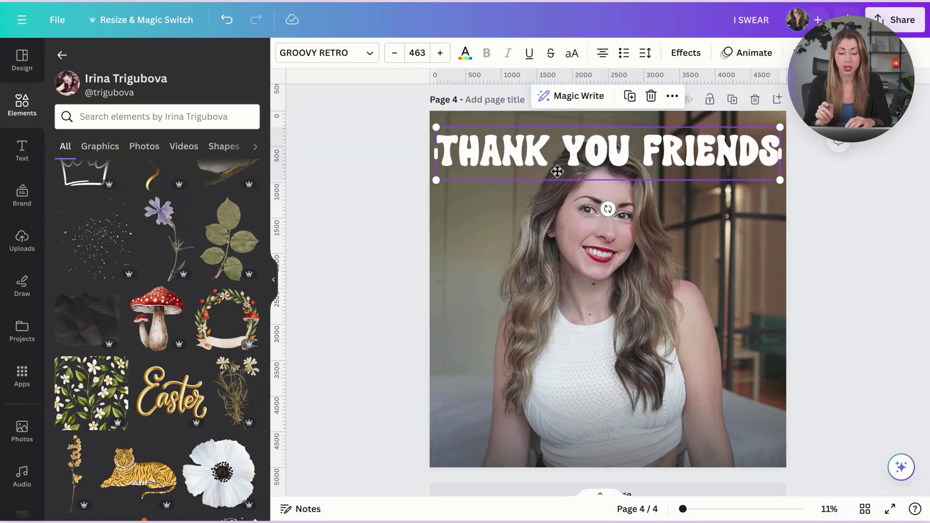
click(536, 309)
key(super+c)
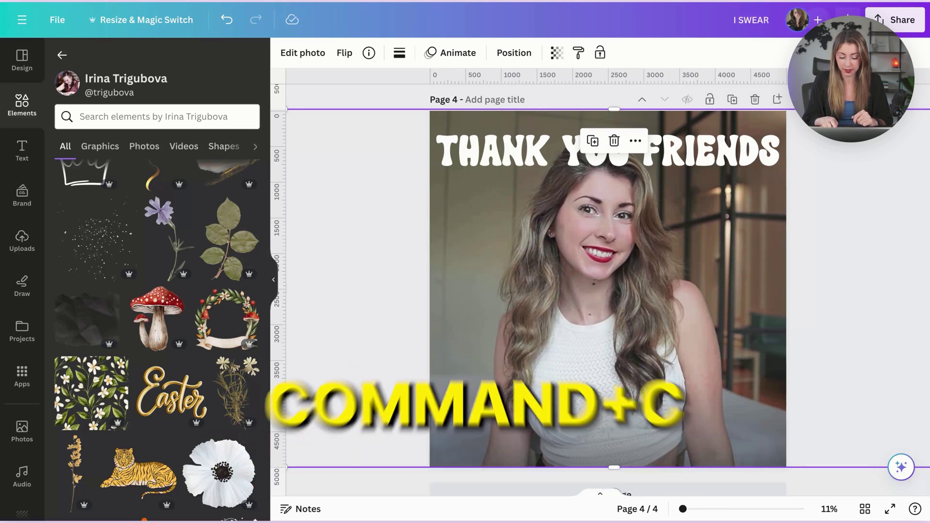
key(super+v)
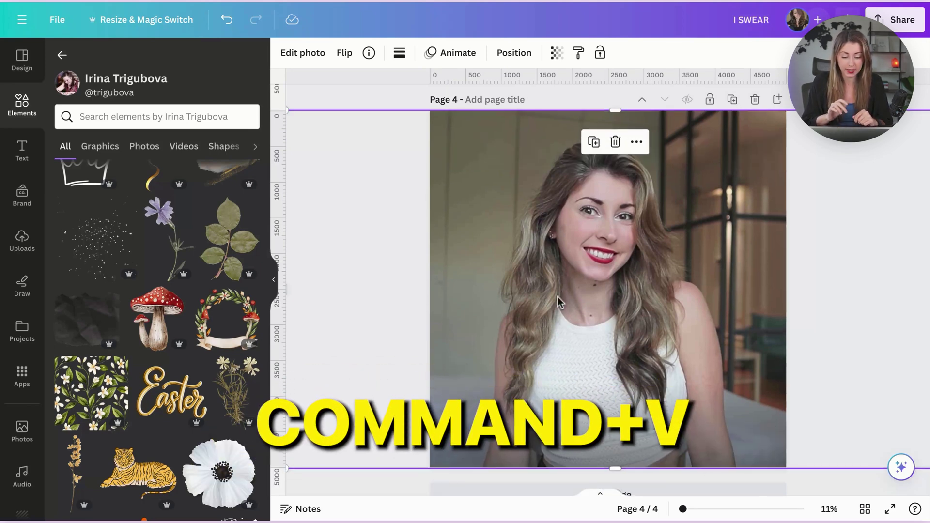
Remove the background from the photo copy and align the cut-out person over the original
drag(622, 289, 623, 318)
click(308, 55)
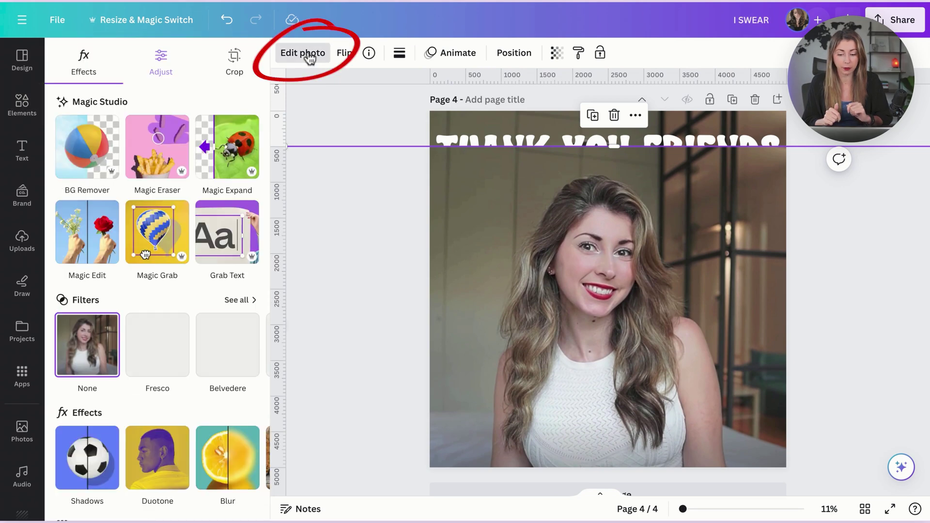
click(78, 131)
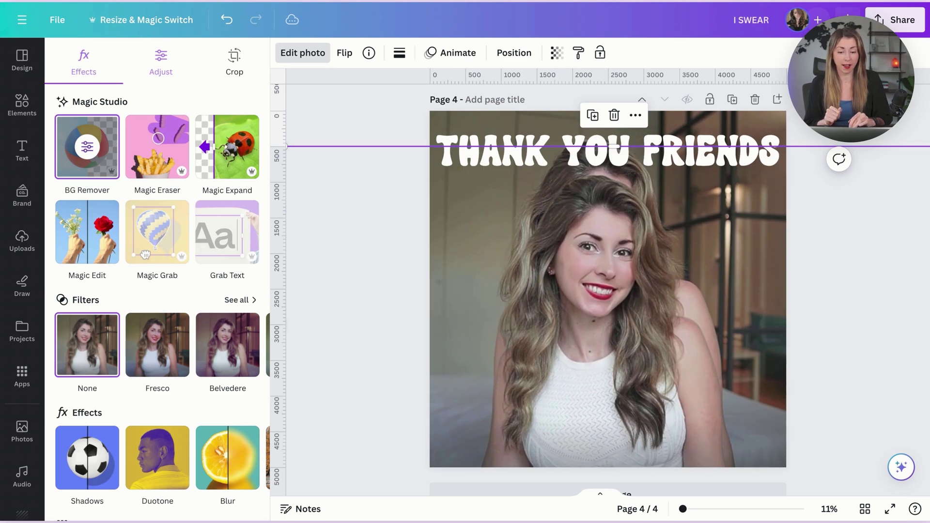
drag(600, 242, 588, 205)
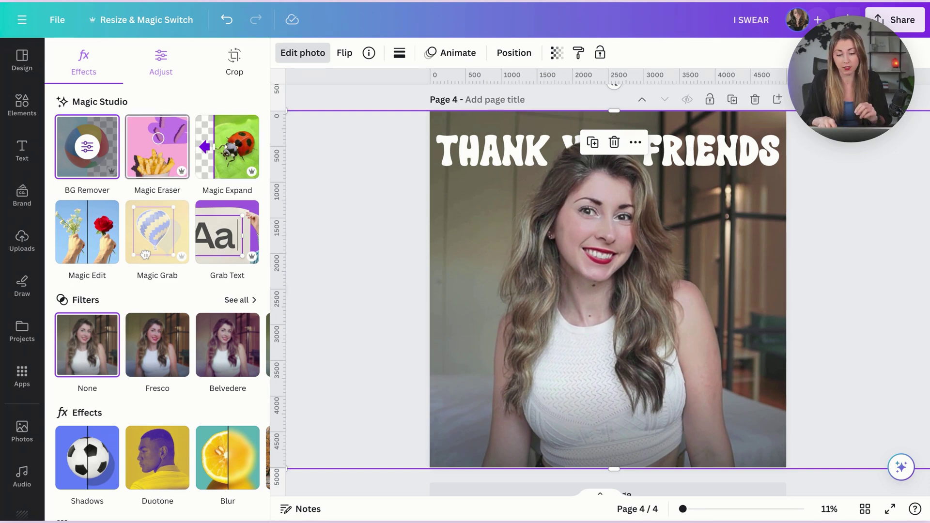
Show the Layers list for page 4's cut-out, title text and original photo
click(514, 52)
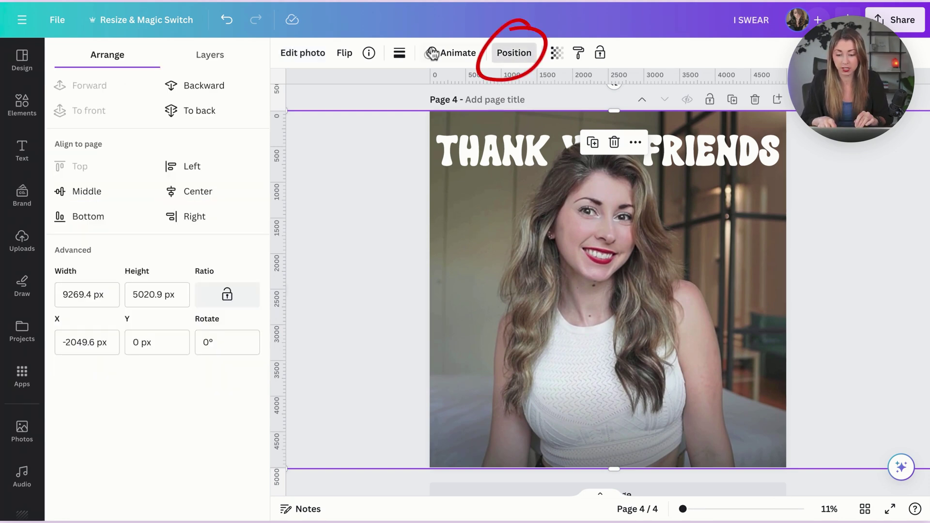
click(209, 57)
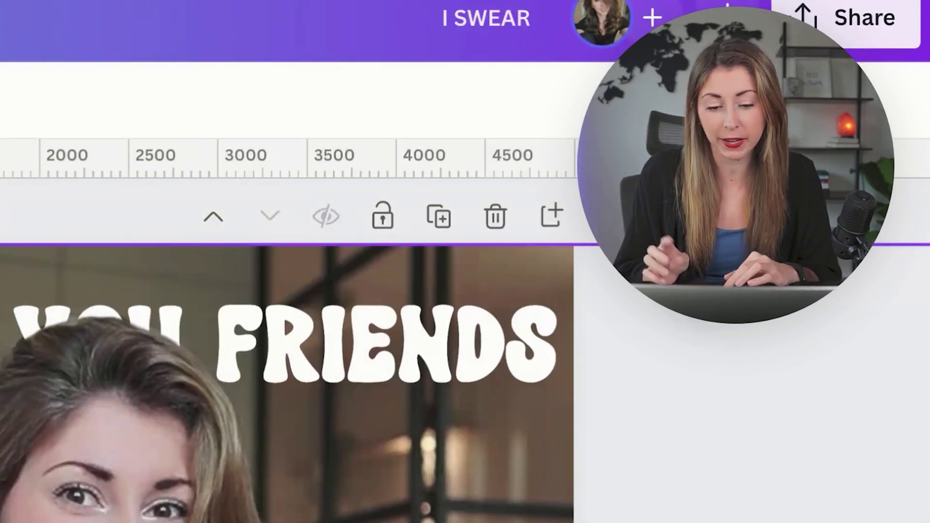
Duplicate the THANK YOU FRIENDS title and nudge the copy slightly down
click(155, 183)
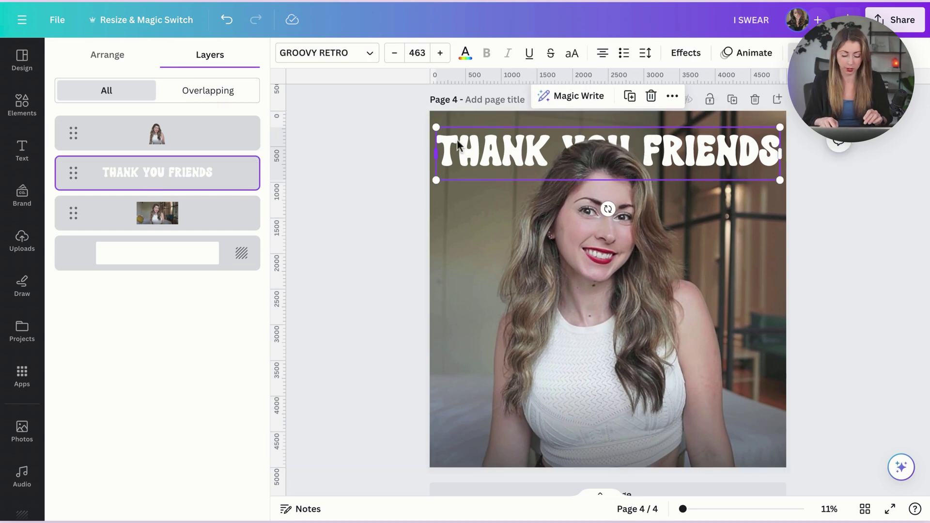
right_click(448, 158)
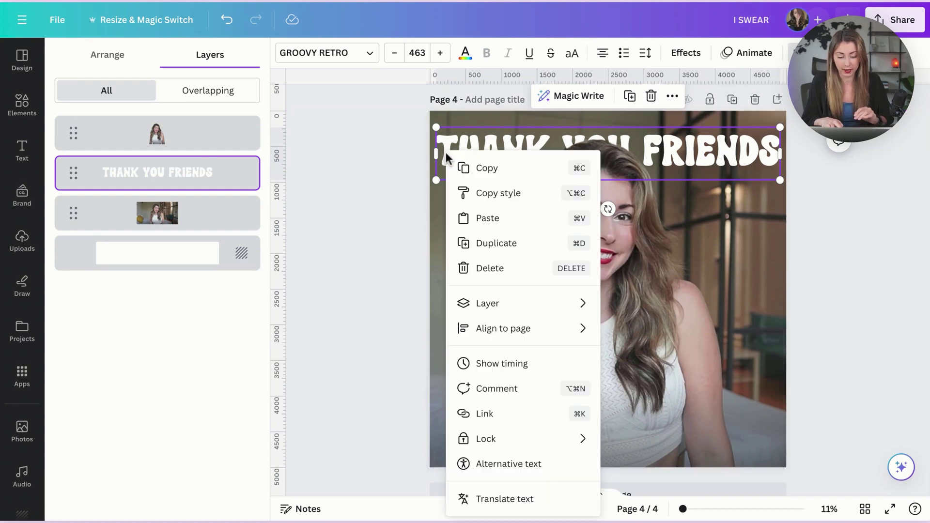
key(super+d)
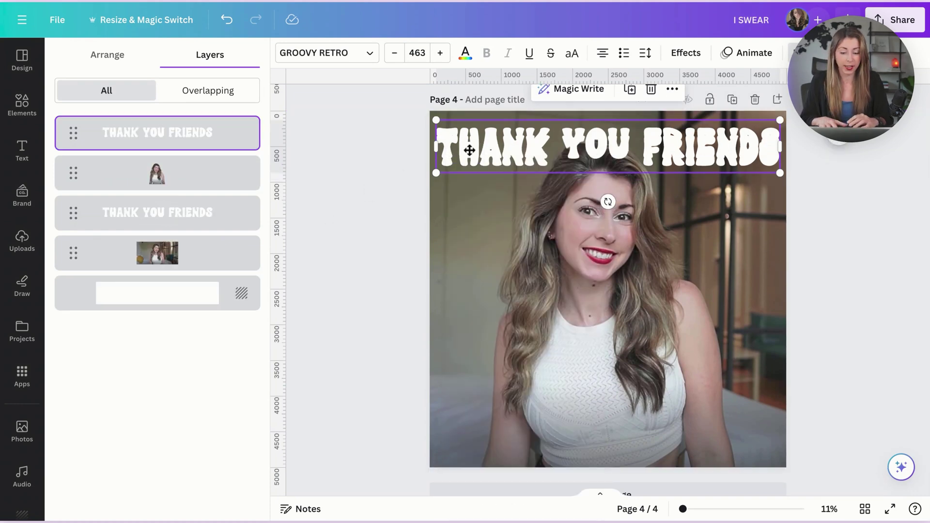
drag(469, 153, 470, 156)
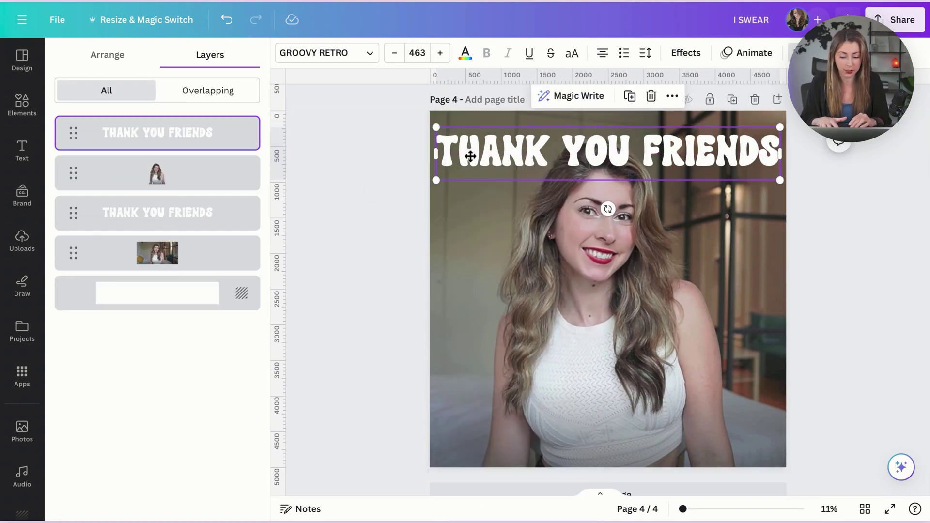
Give the copy the Hollow style with a thinner outline, then reselect the title
click(690, 62)
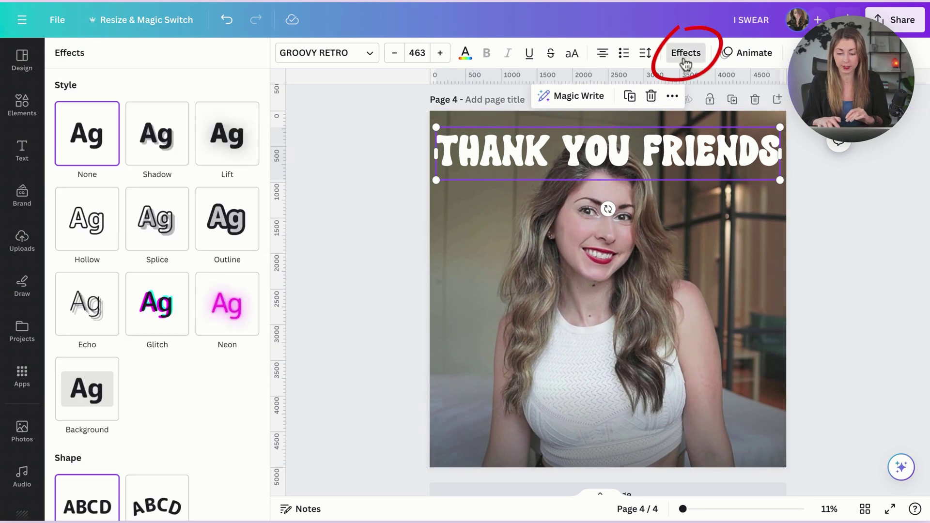
click(80, 228)
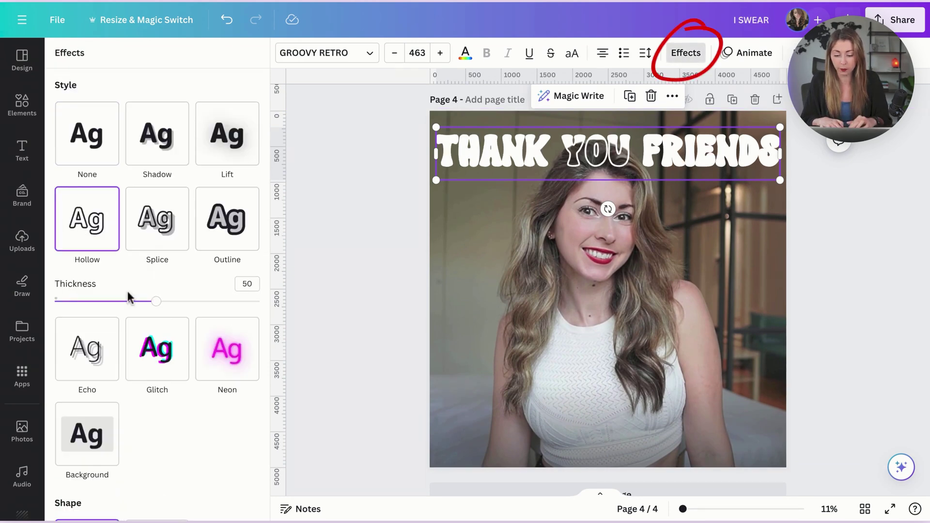
drag(152, 303, 107, 308)
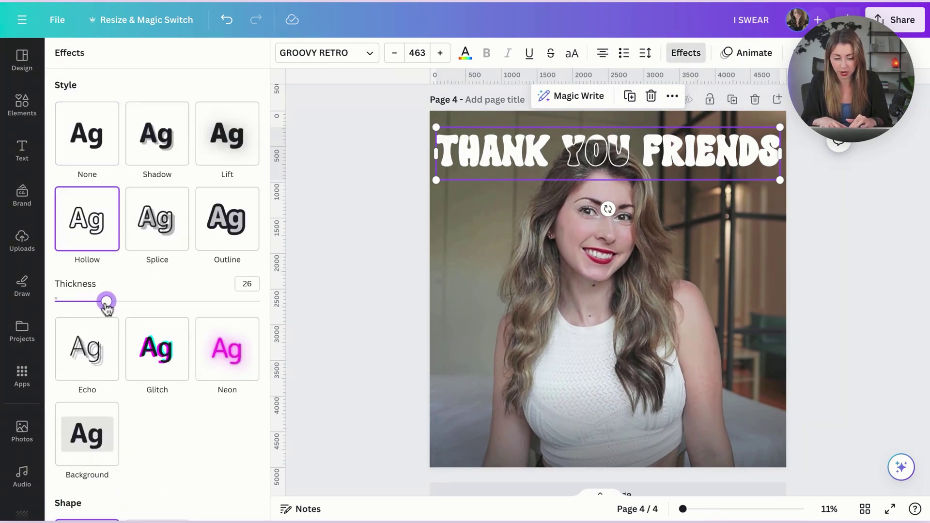
click(305, 127)
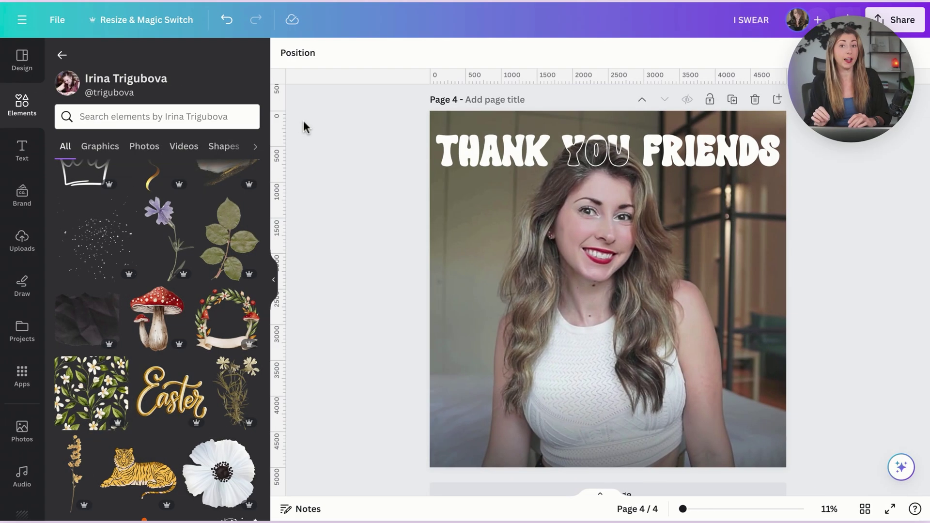
drag(367, 139, 466, 163)
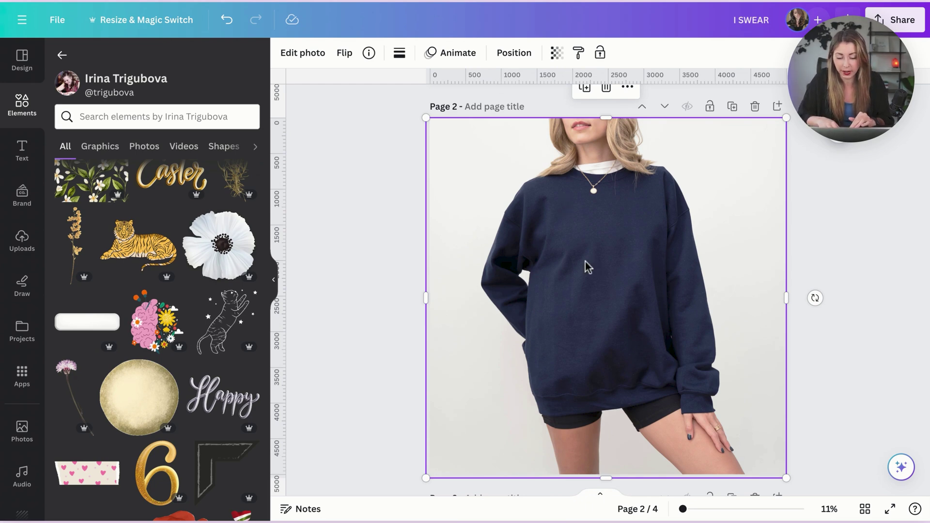
Place and resize the tiger graphic on the sweatshirt chest, then delete it
click(157, 247)
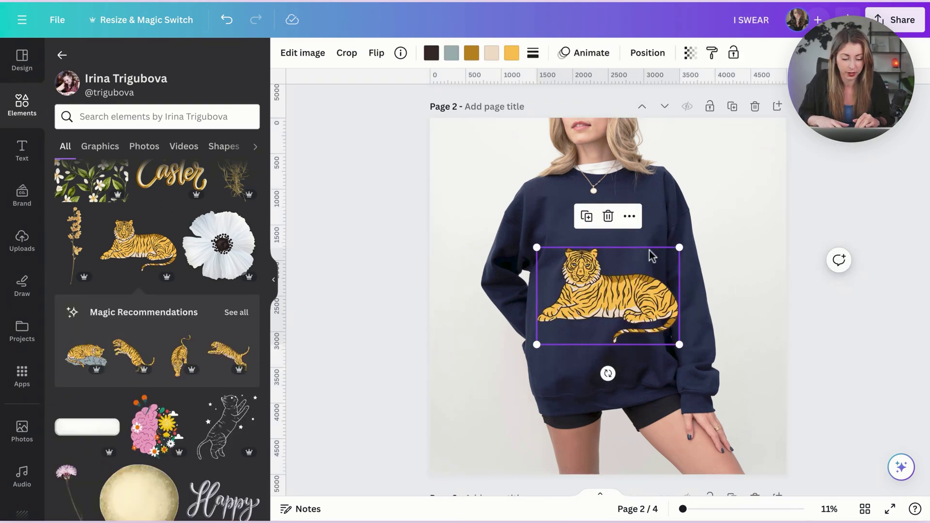
drag(679, 248, 637, 275)
drag(596, 315, 603, 241)
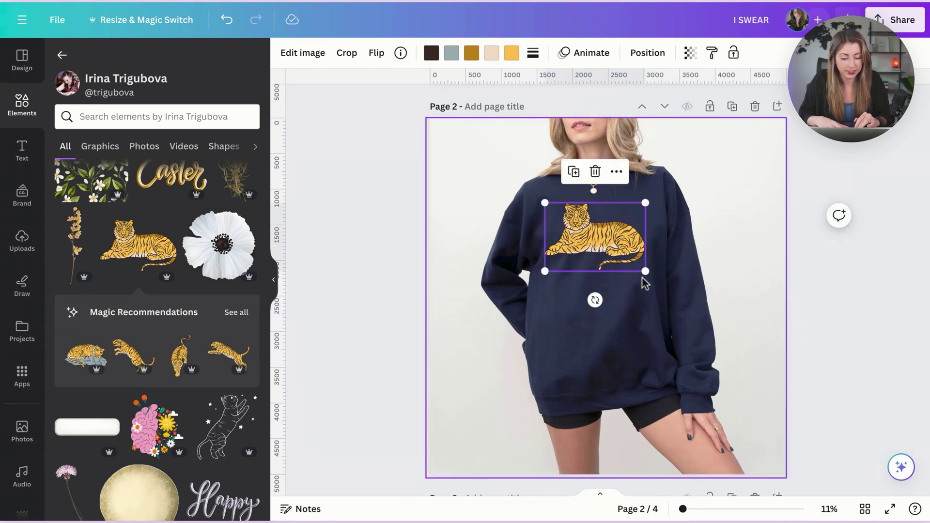
drag(645, 271, 653, 278)
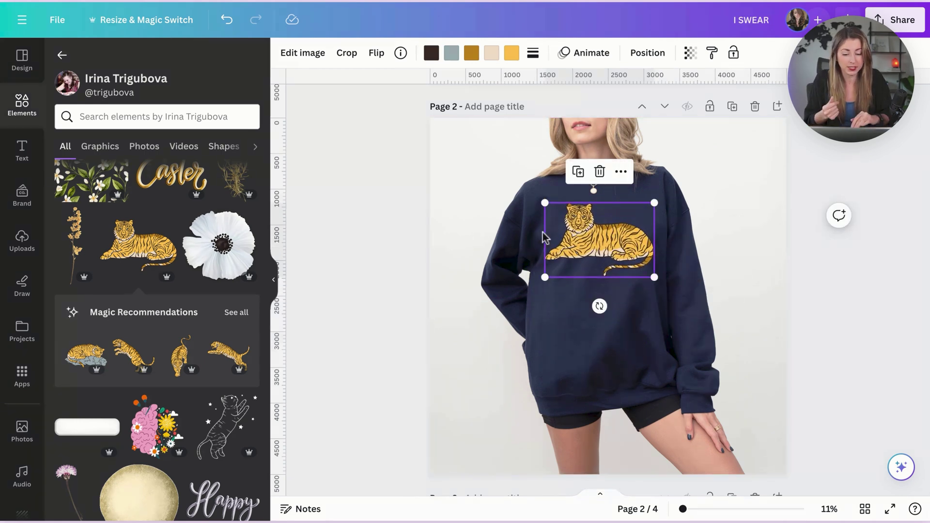
key(Delete)
click(671, 258)
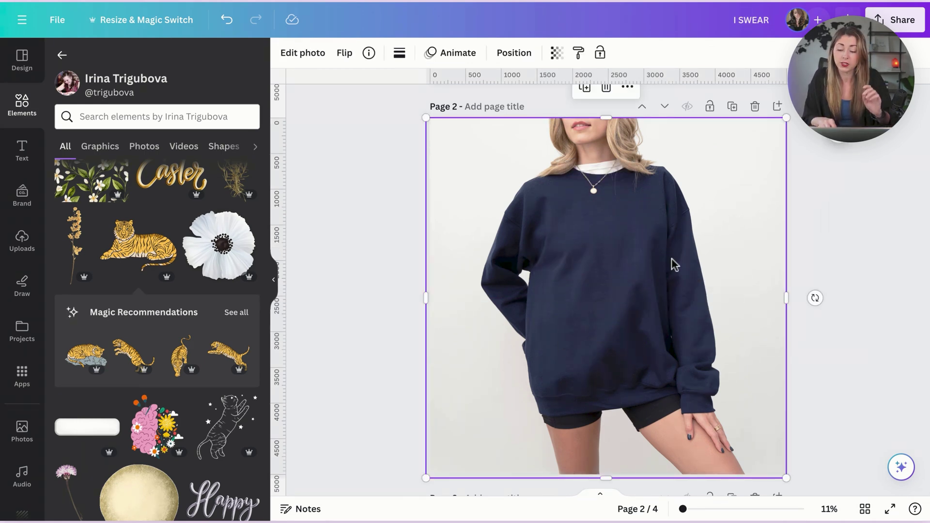
Brush the Magic Eraser at size 37 over the sweatshirt, then scroll to Page 3
click(301, 53)
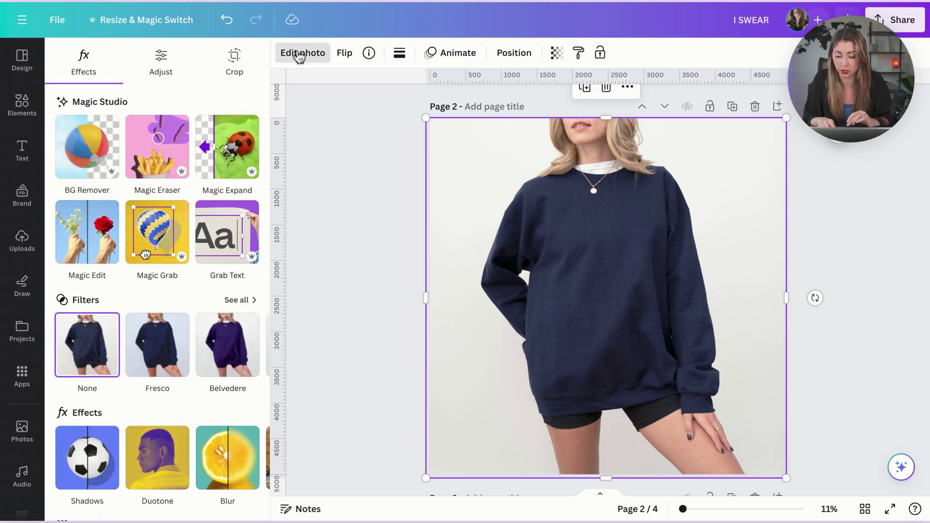
click(154, 155)
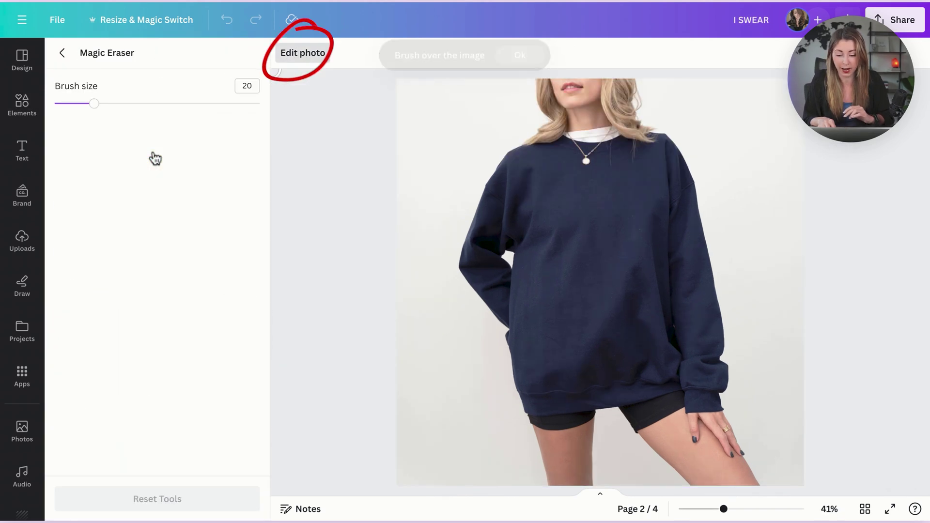
drag(99, 106, 128, 104)
mouse_move(558, 239)
mouse_down()
mouse_move(547, 255)
mouse_move(574, 246)
mouse_move(581, 213)
mouse_up()
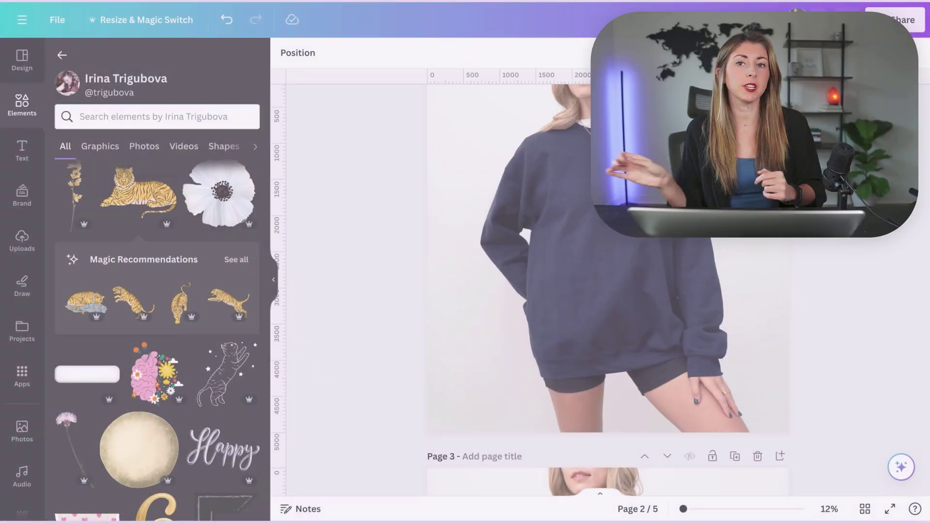
scroll(608, 291, down, 5)
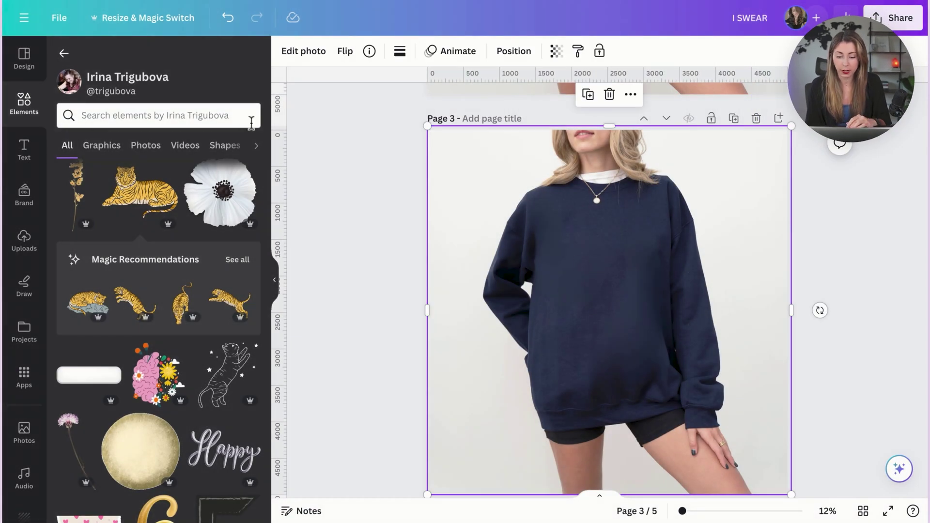
Set the photo's Adjust area selection to Whole image instead of the foreground
click(300, 53)
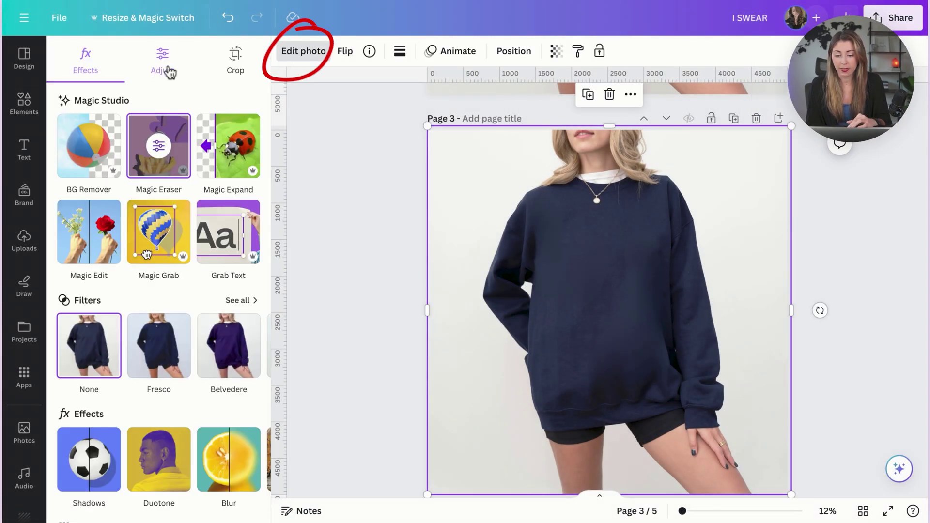
click(167, 68)
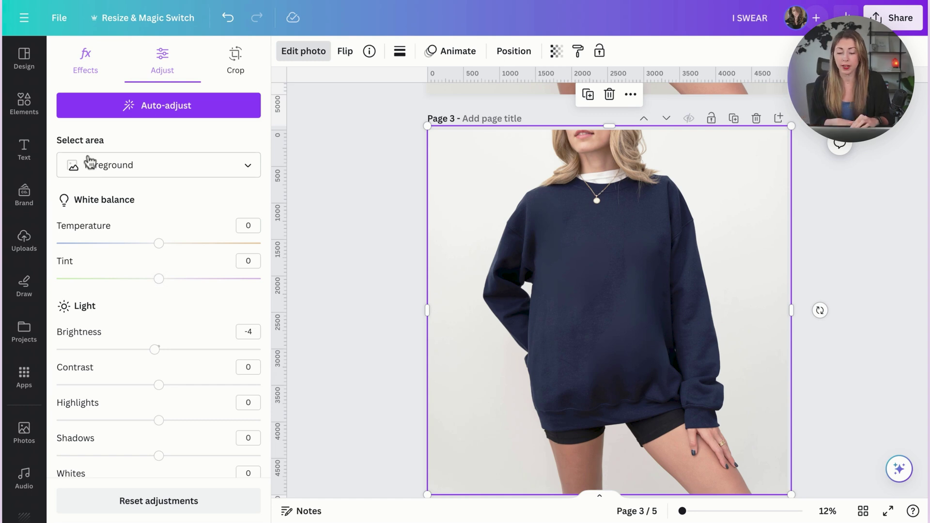
click(102, 169)
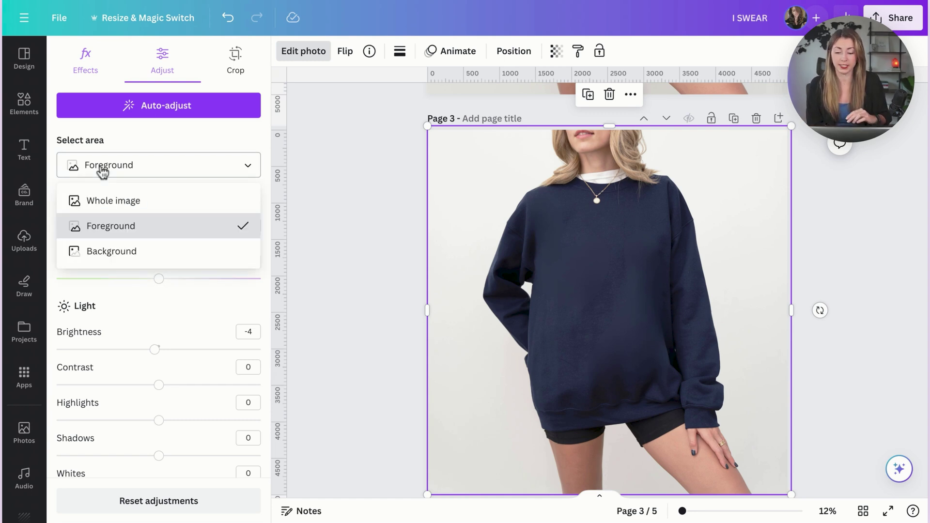
click(122, 211)
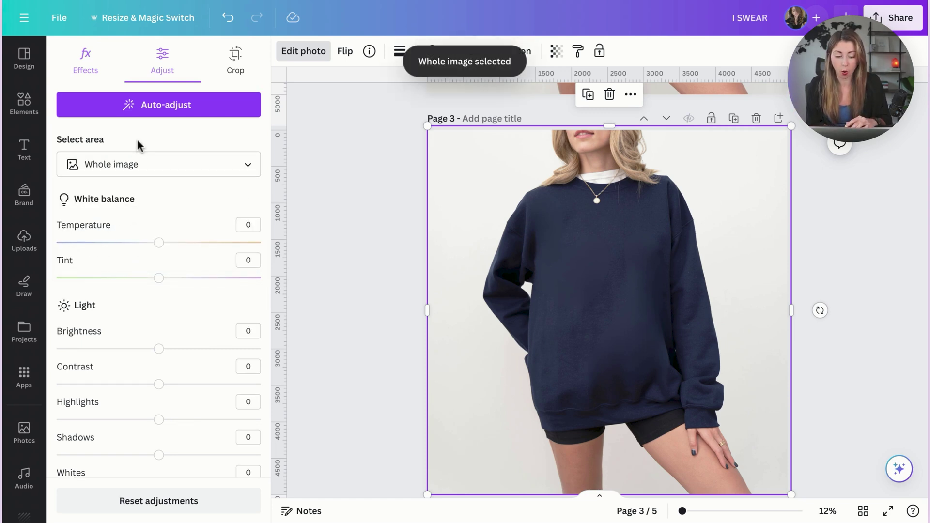
In Color edit, shift the navy sweatshirt colour's hue to -65, turning it dark green
scroll(137, 146, down, 5)
scroll(138, 139, down, 2)
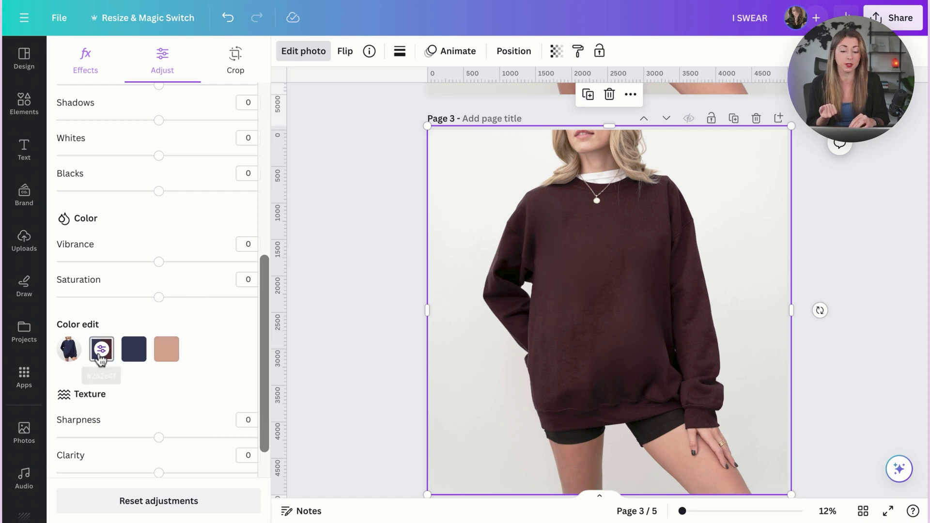
click(100, 350)
drag(199, 406, 95, 416)
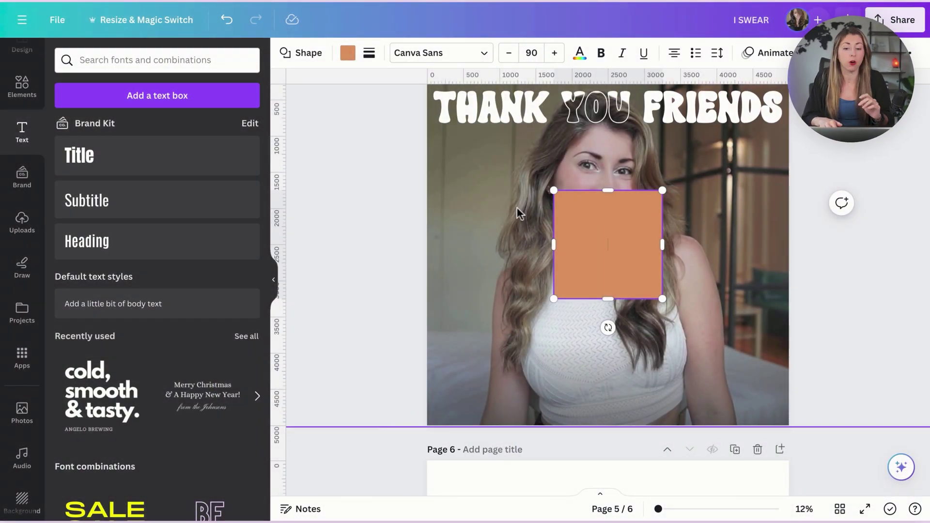
Widen the orange square and fill it with a vertical transparent-to-black gradient
drag(554, 244, 472, 244)
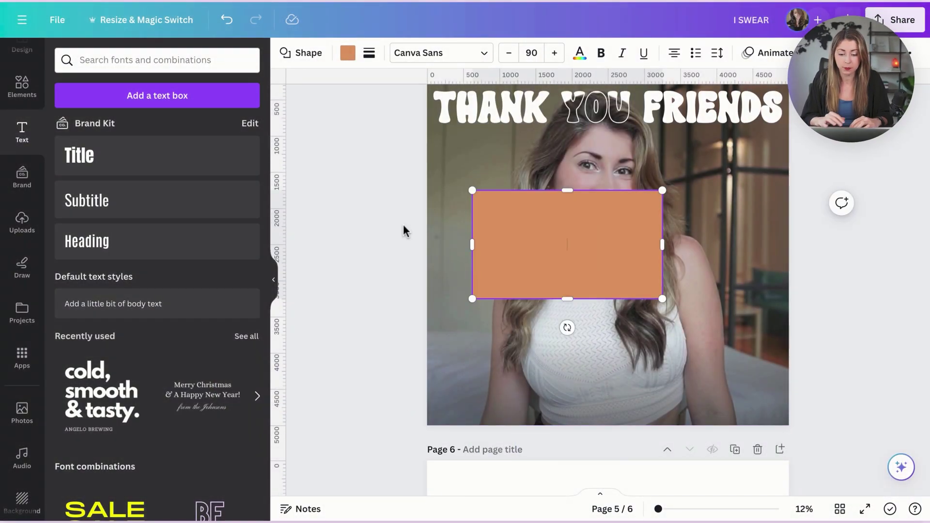
click(347, 52)
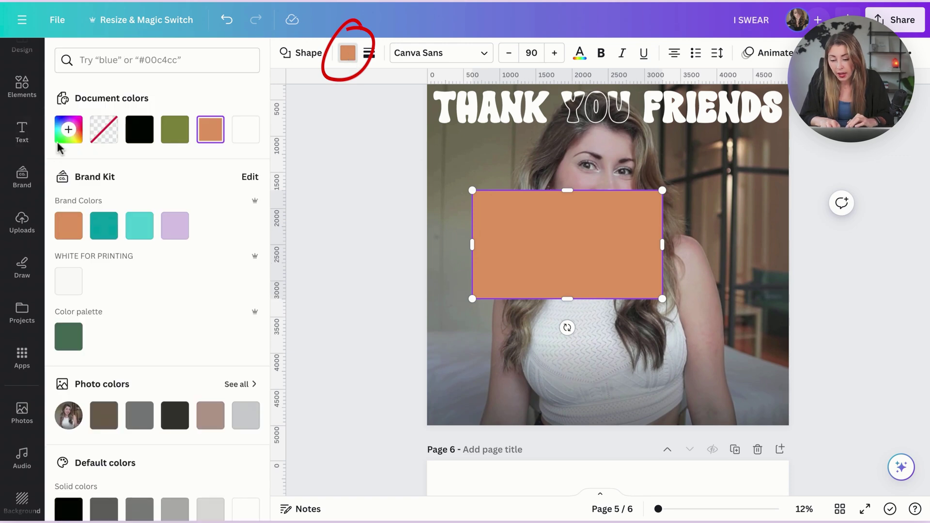
click(69, 129)
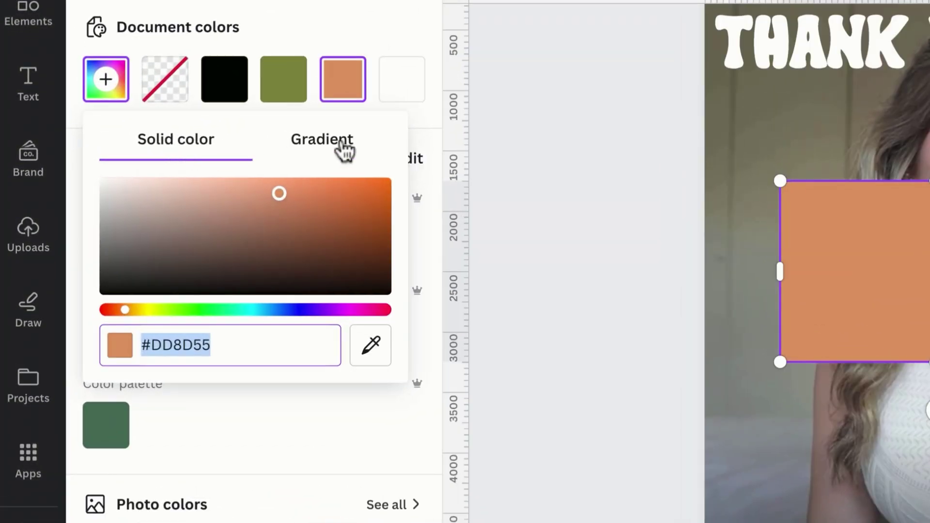
click(341, 143)
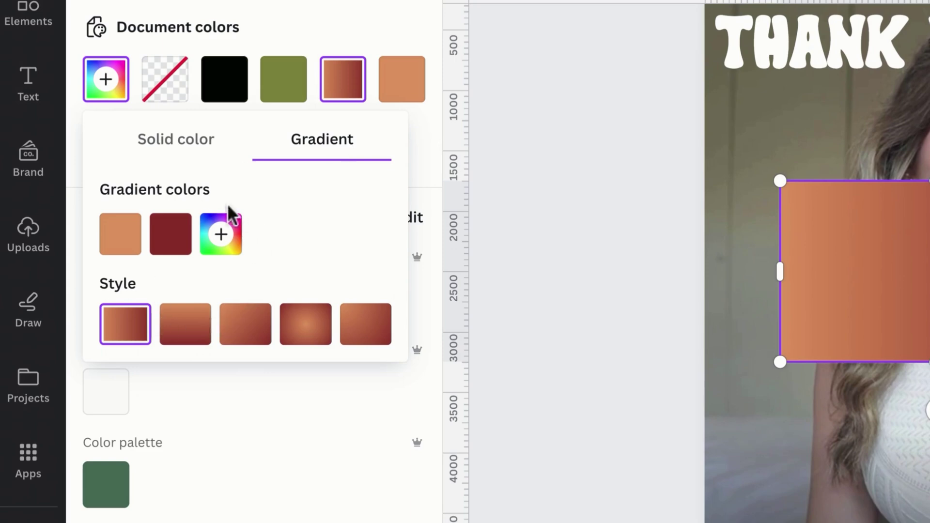
click(122, 235)
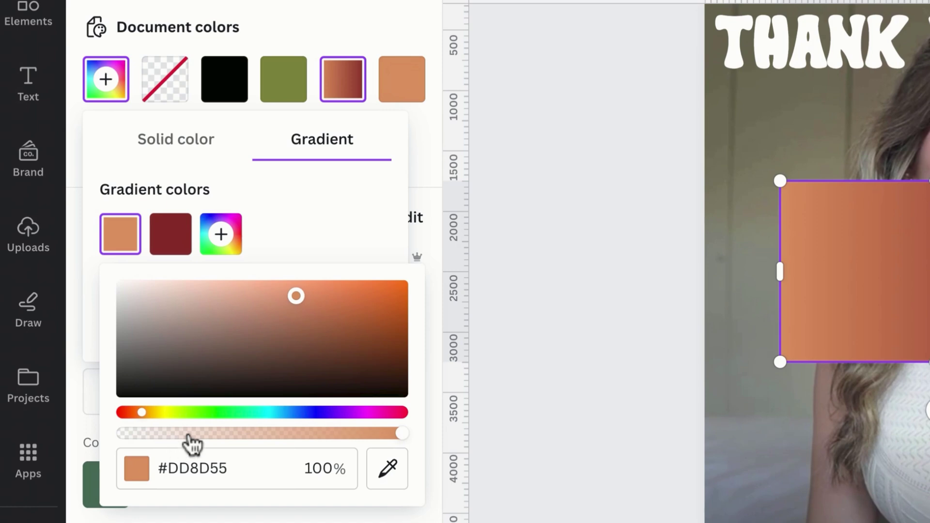
drag(218, 433, 100, 436)
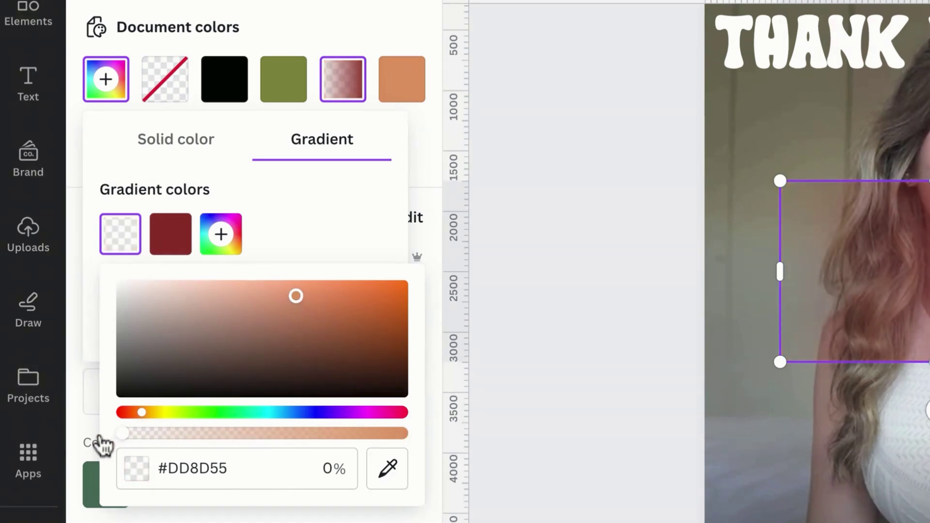
click(159, 234)
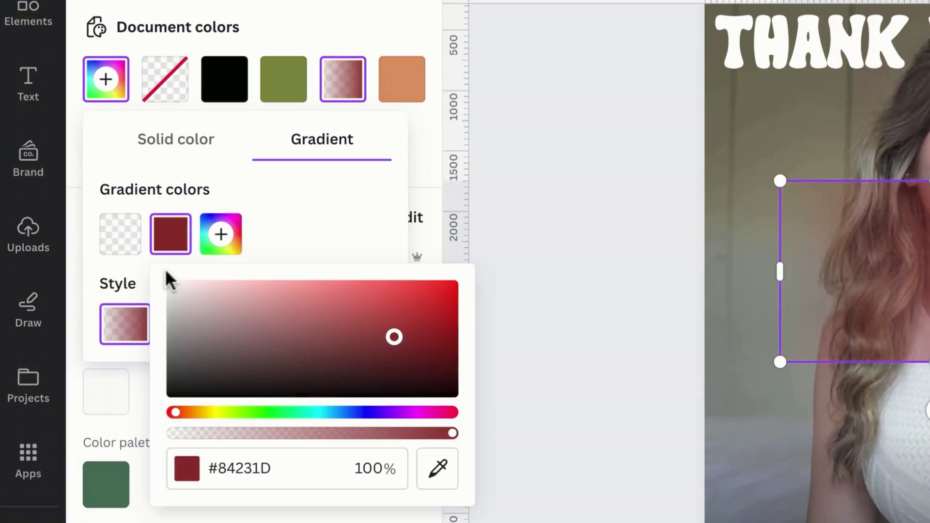
drag(272, 365, 156, 425)
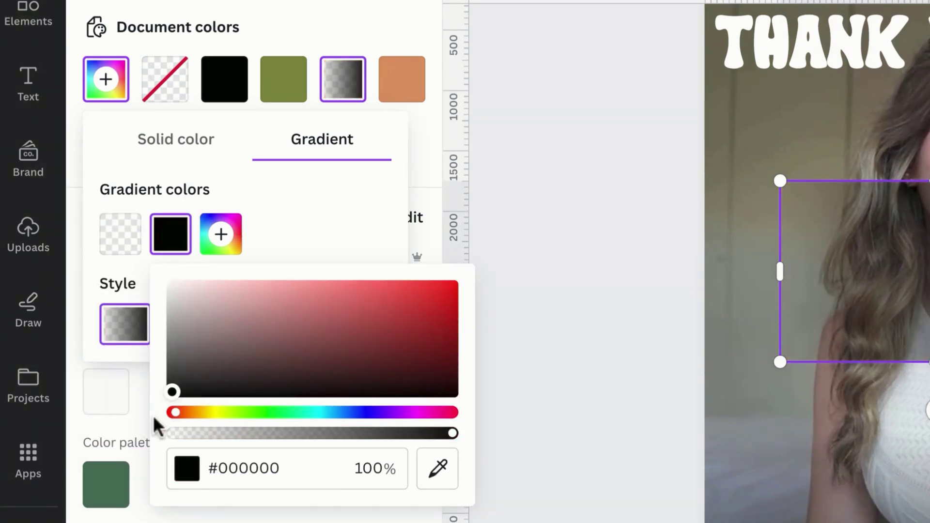
click(336, 218)
click(190, 320)
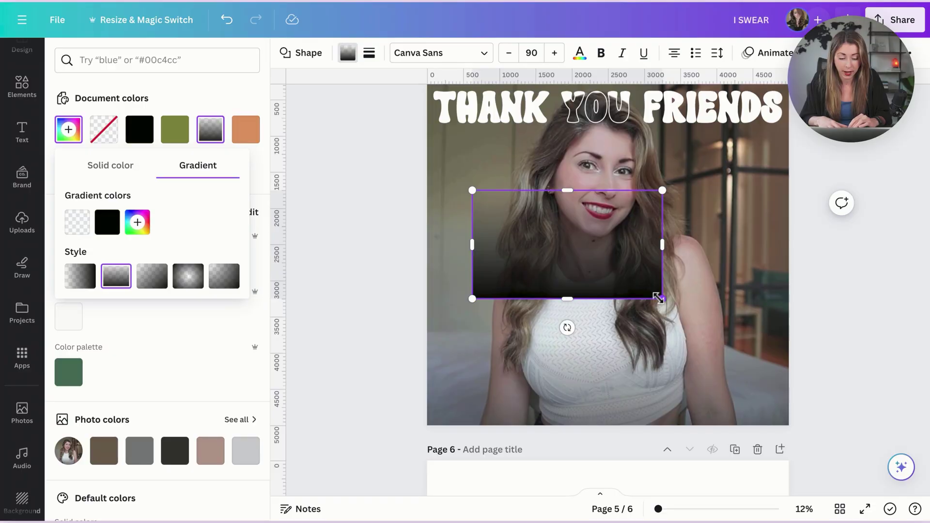
Enlarge the gradient rectangle to the page's left edge and lower its top over the bottom
drag(929, 369, 929, 522)
drag(691, 355, 673, 351)
drag(613, 185, 603, 301)
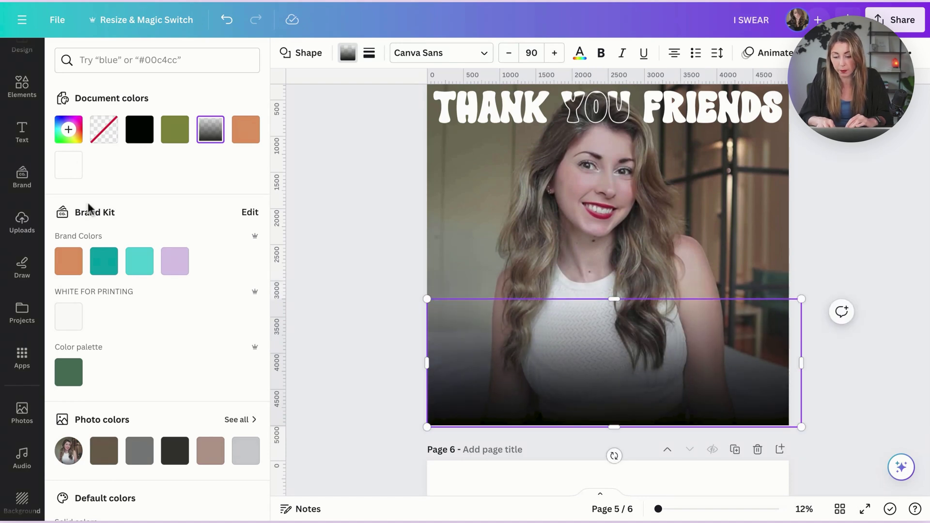
Add a black stop to the overlay gradient, then delete the extra stop
click(68, 129)
click(137, 223)
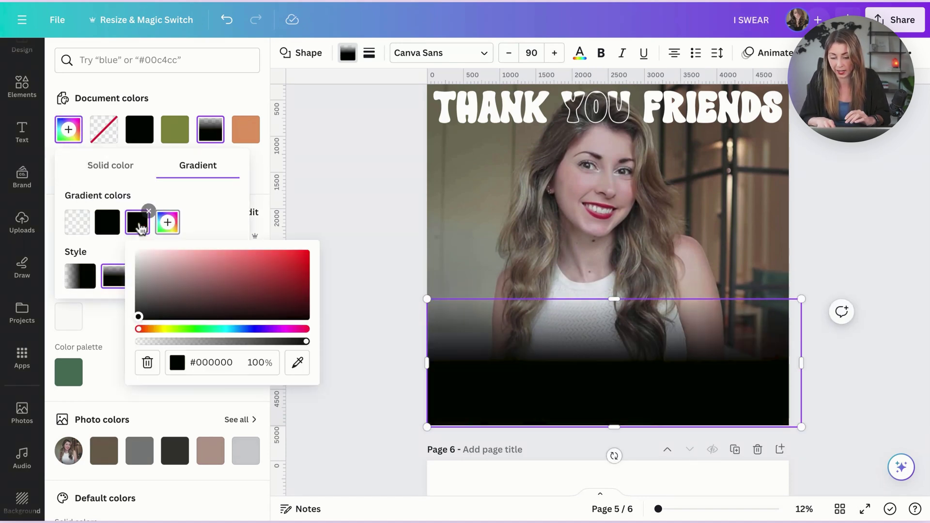
mouse_move(96, 218)
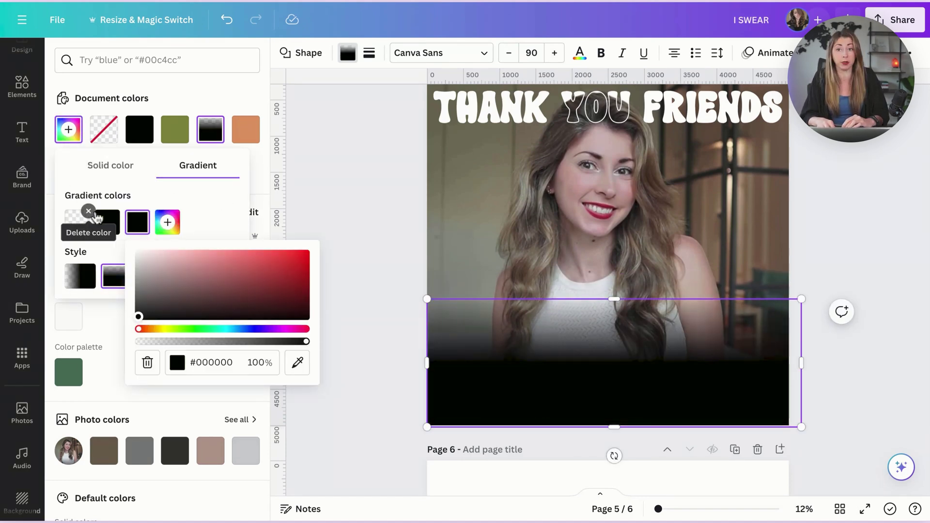
click(68, 222)
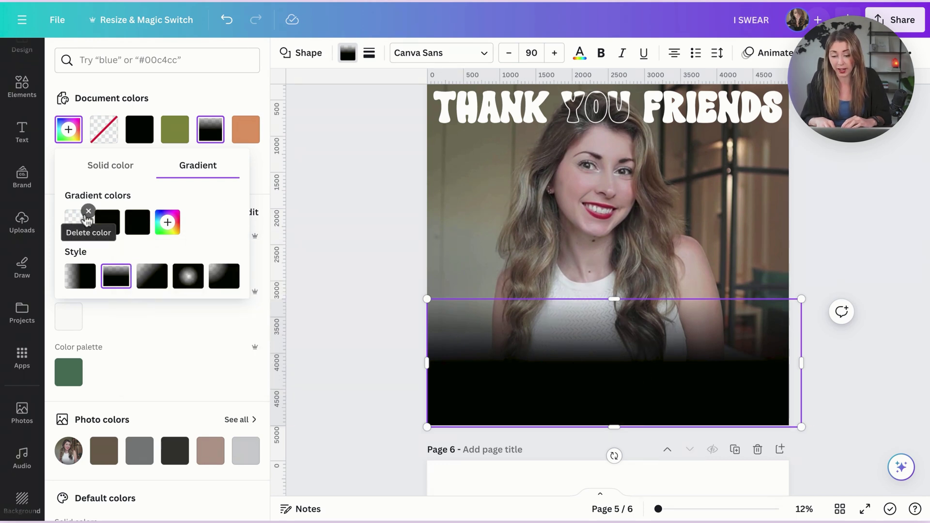
click(119, 213)
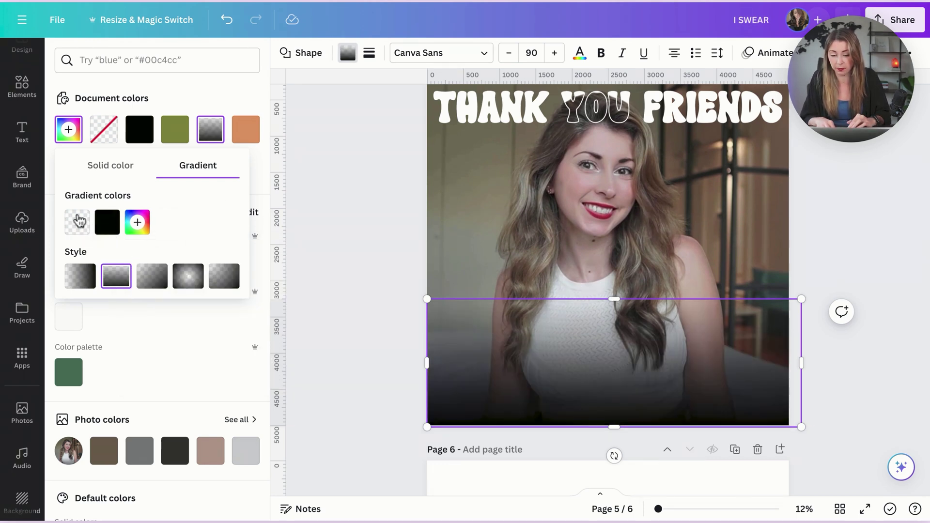
Set the transparent first gradient stop to a fully opaque rich tan
click(78, 222)
click(110, 261)
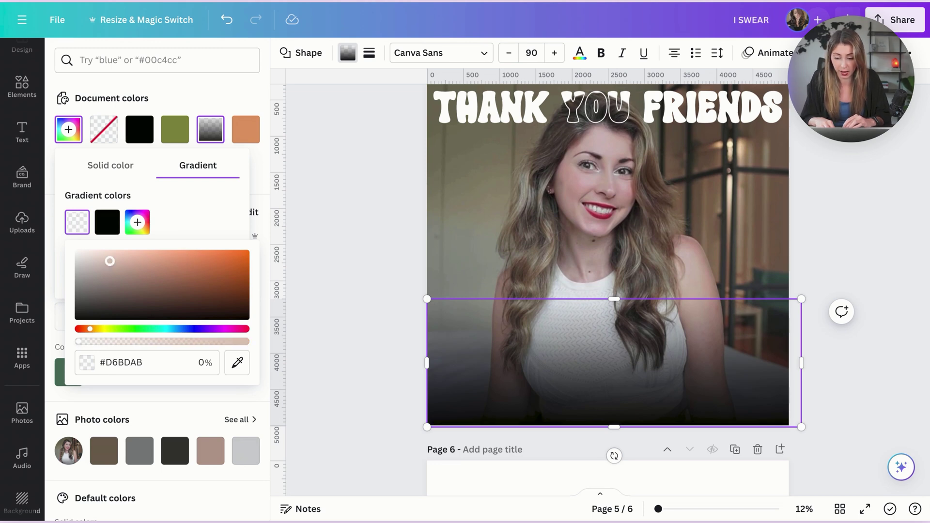
drag(127, 261, 156, 261)
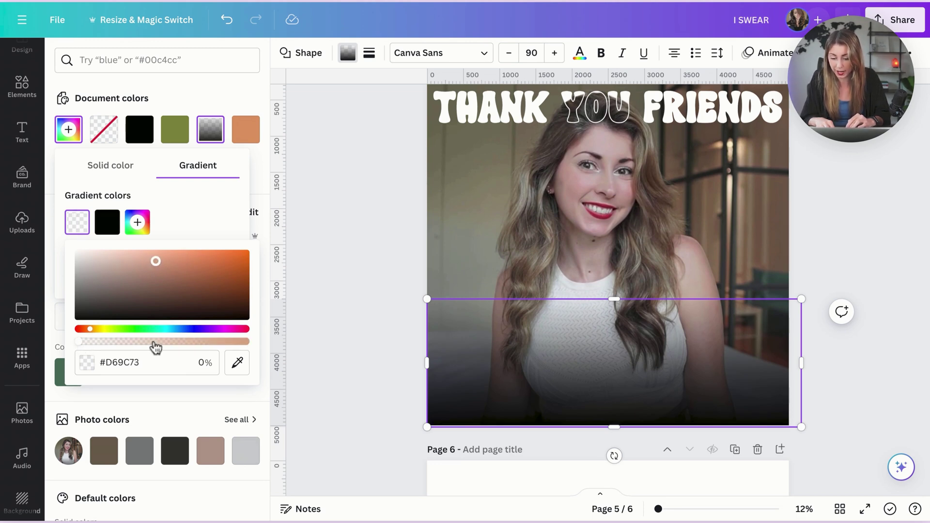
drag(156, 347, 251, 343)
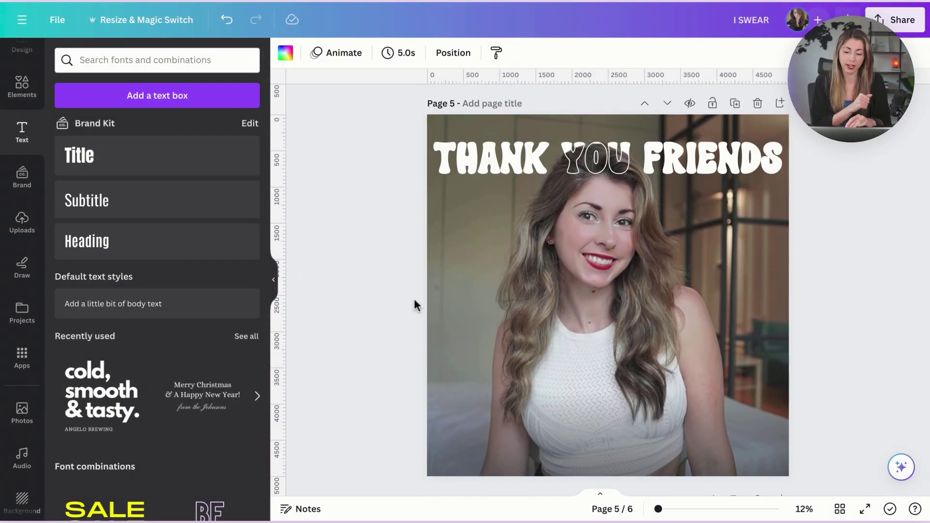
On page 6, replace the TypeGradient sample text with HELLO and FRIENDS on two lines
scroll(413, 297, down, 4)
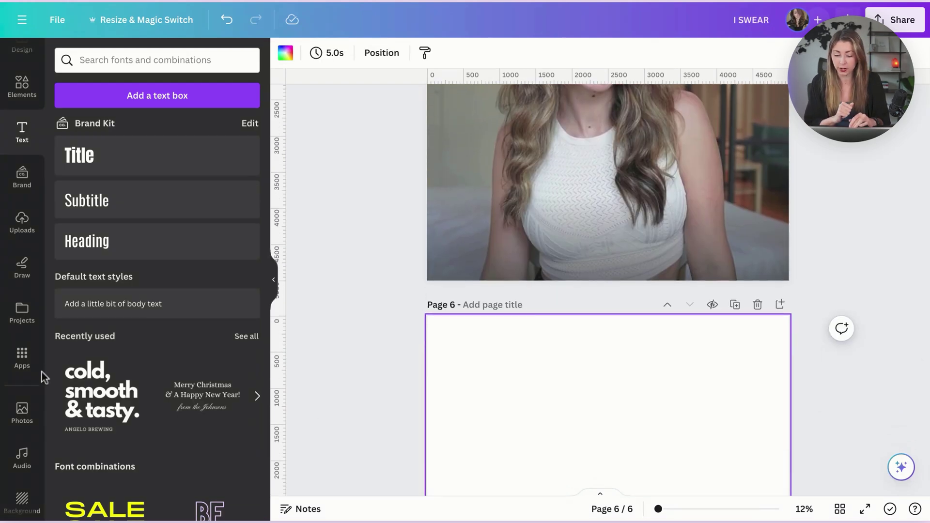
click(22, 371)
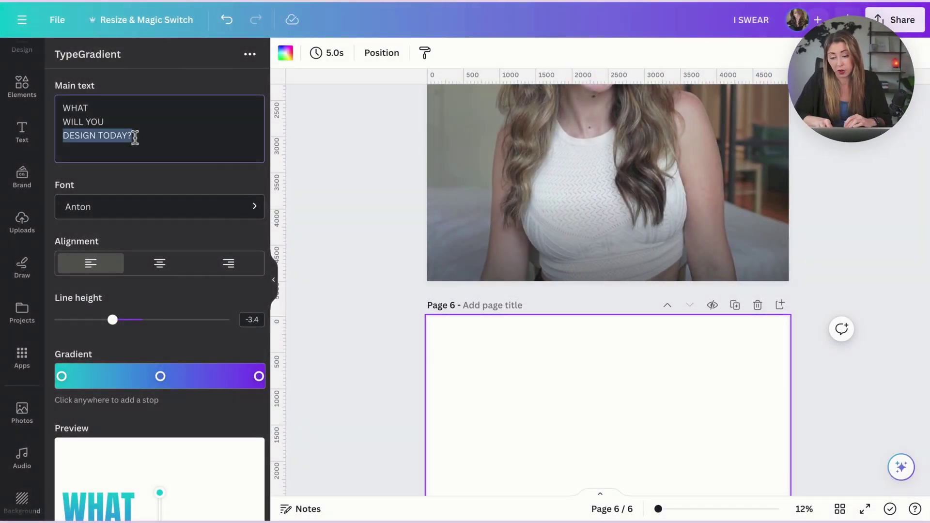
key(ctrl+a)
text(HELLO)
key(Return)
text(FRIENDS)
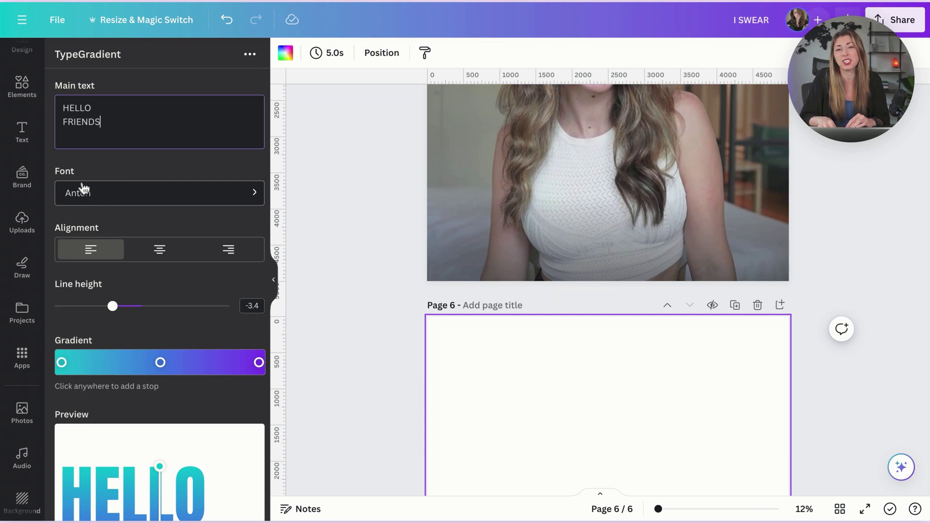
Set the gradient text font to Aguante with line height tightened to -3.5
click(96, 203)
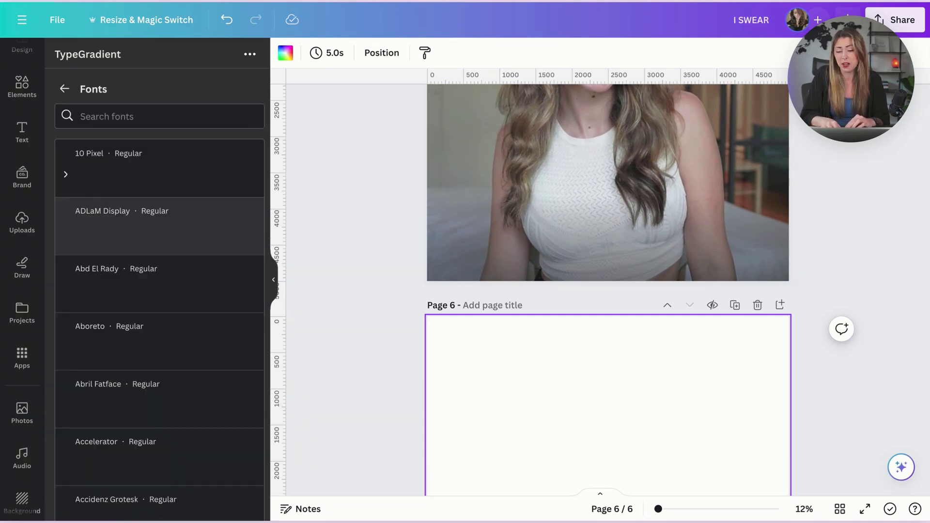
scroll(179, 257, down, 5)
scroll(180, 257, down, 8)
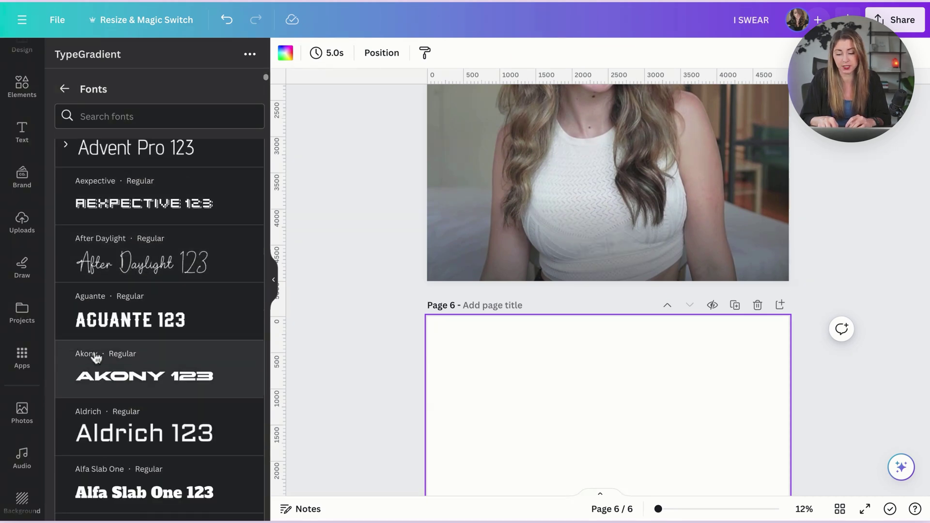
click(175, 316)
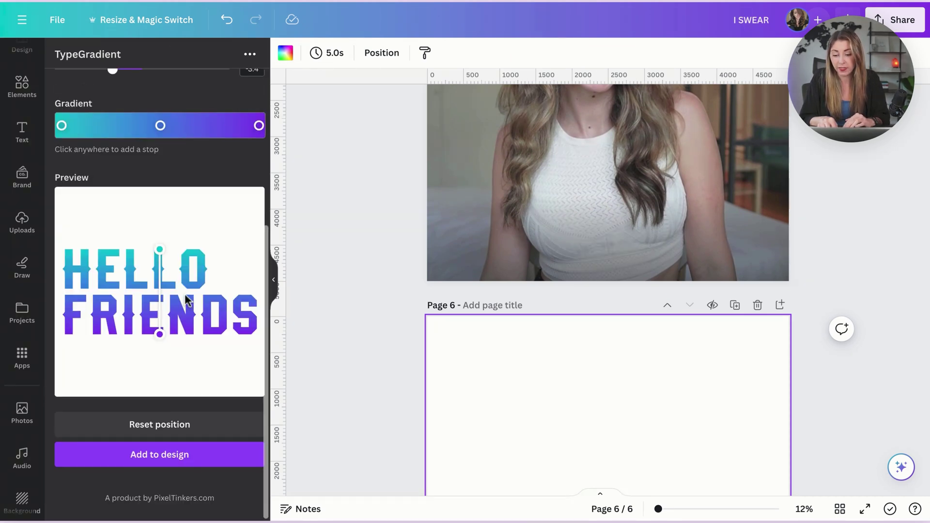
scroll(184, 297, up, 3)
mouse_move(112, 171)
mouse_down()
mouse_move(100, 170)
mouse_move(124, 170)
mouse_move(111, 173)
mouse_up()
scroll(113, 173, up, 1)
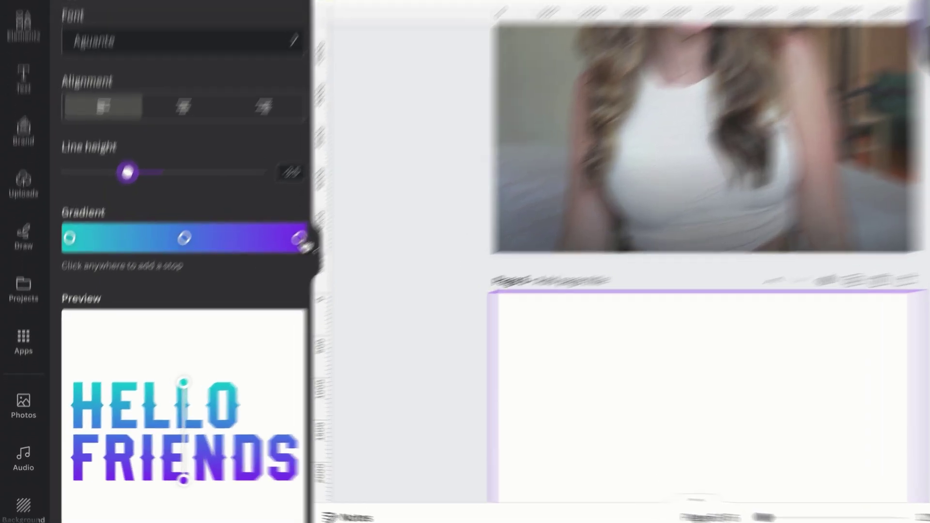
Add a dark navy gradient stop left of centre, removing a stray extra stop
click(259, 269)
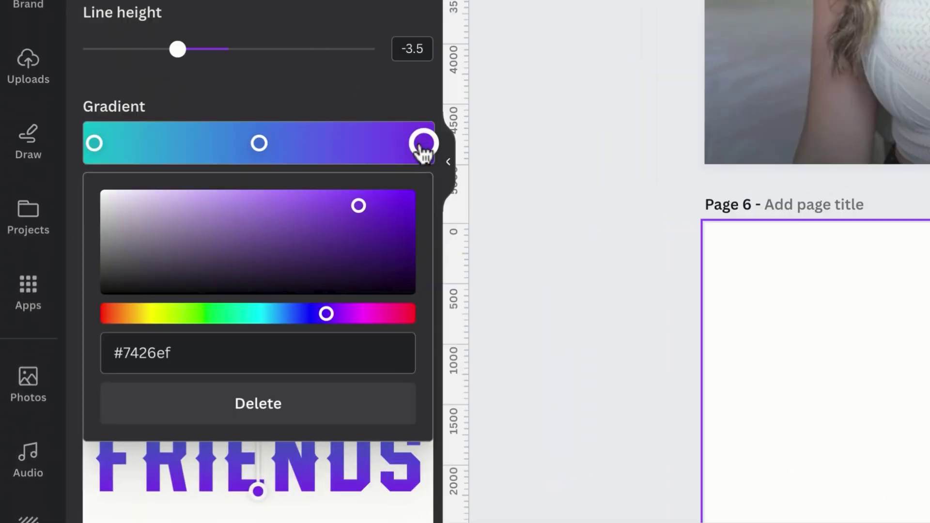
click(259, 143)
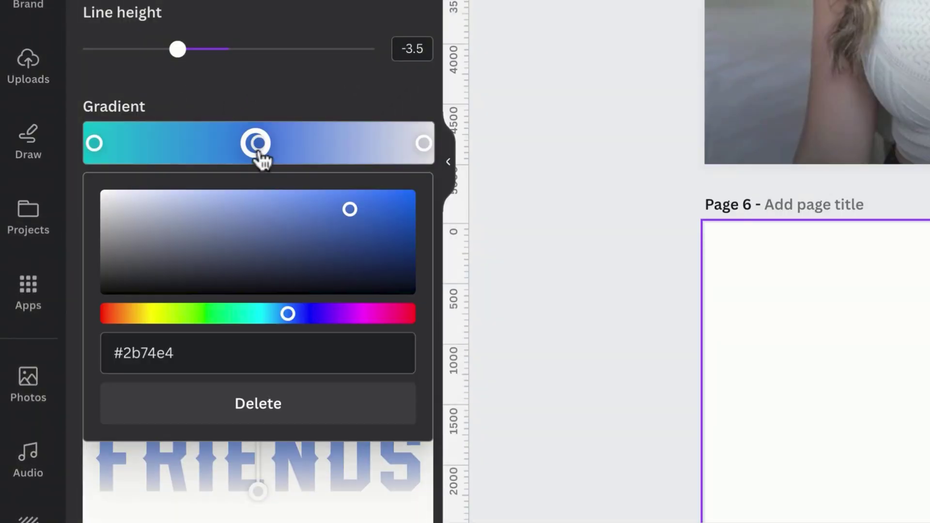
drag(259, 143, 188, 143)
click(334, 144)
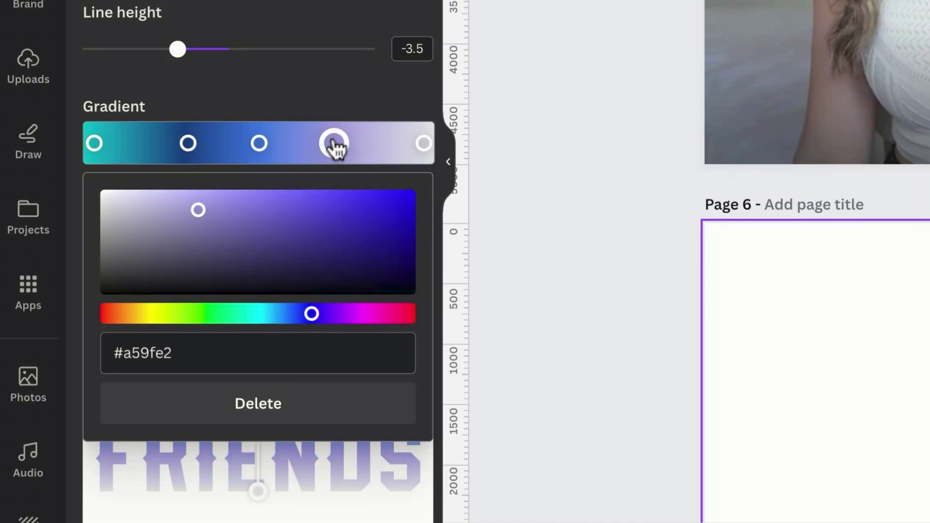
click(285, 418)
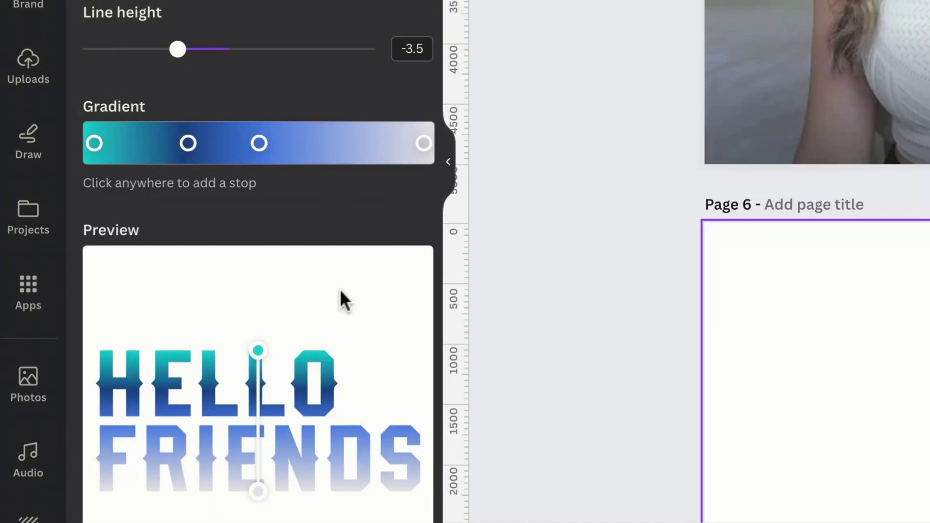
Swap the light grey end stop for blue, centre the navy stop, and add the text to the page
scroll(340, 290, down, 2)
click(424, 85)
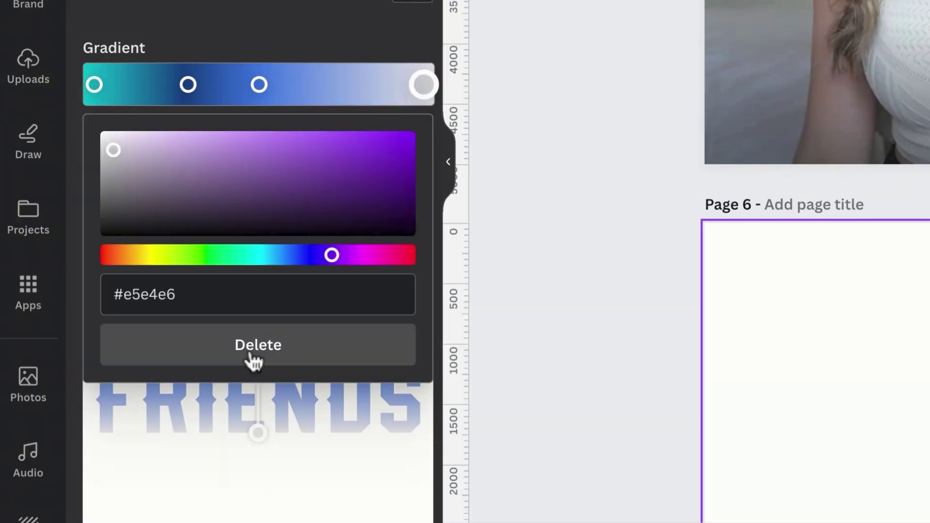
click(248, 344)
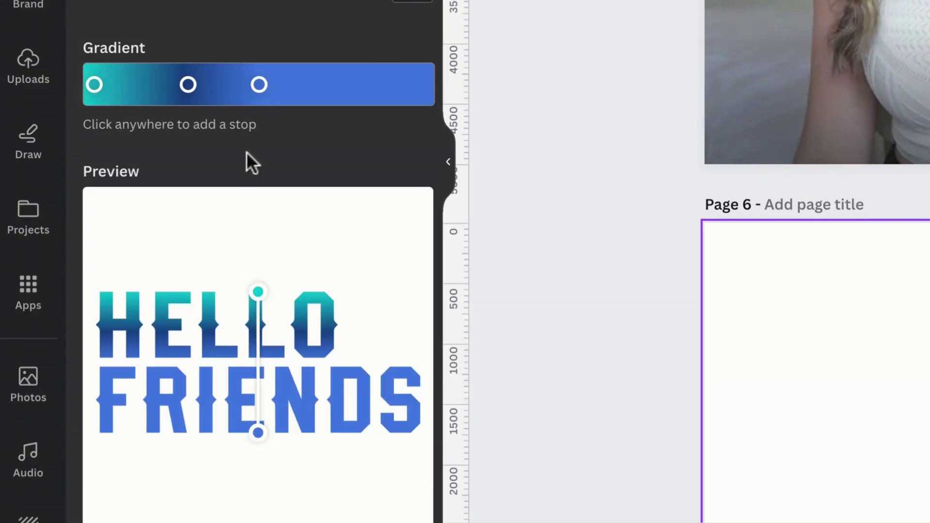
click(368, 77)
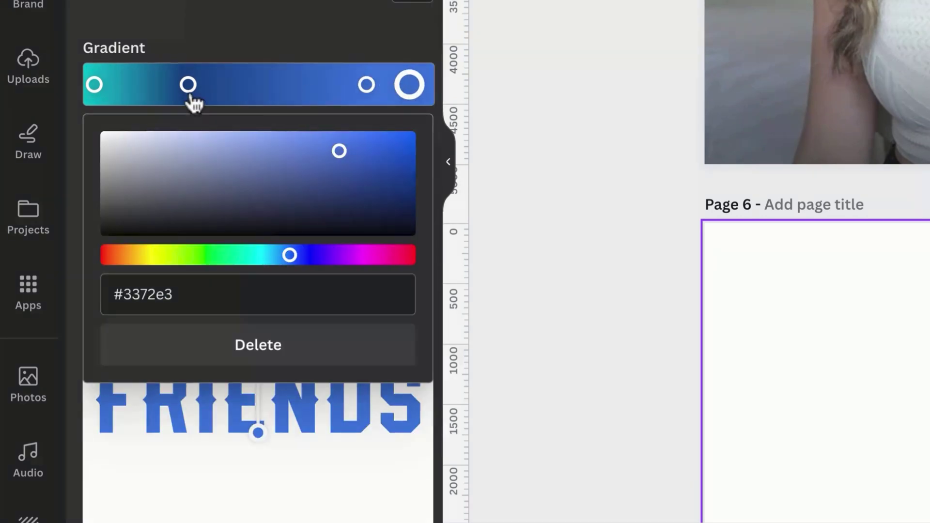
drag(189, 88, 247, 84)
click(367, 86)
key(Delete)
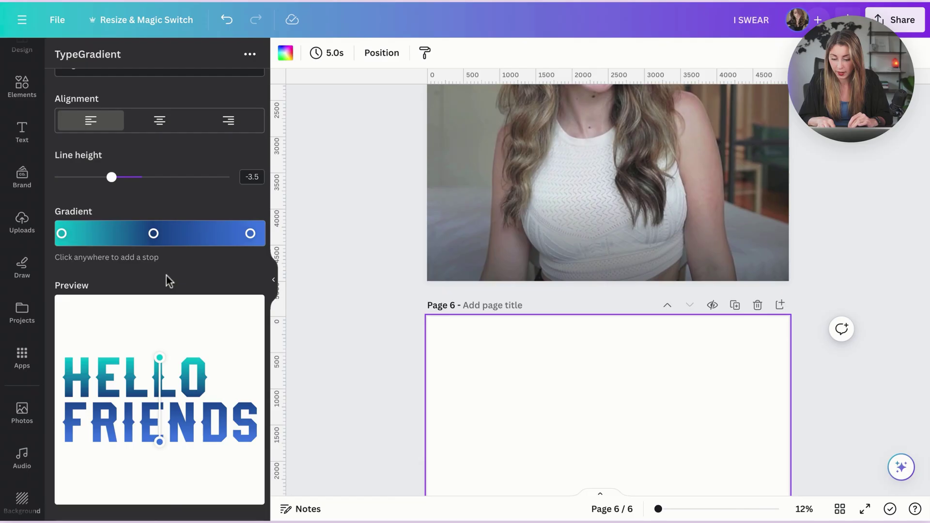
scroll(166, 384, down, 3)
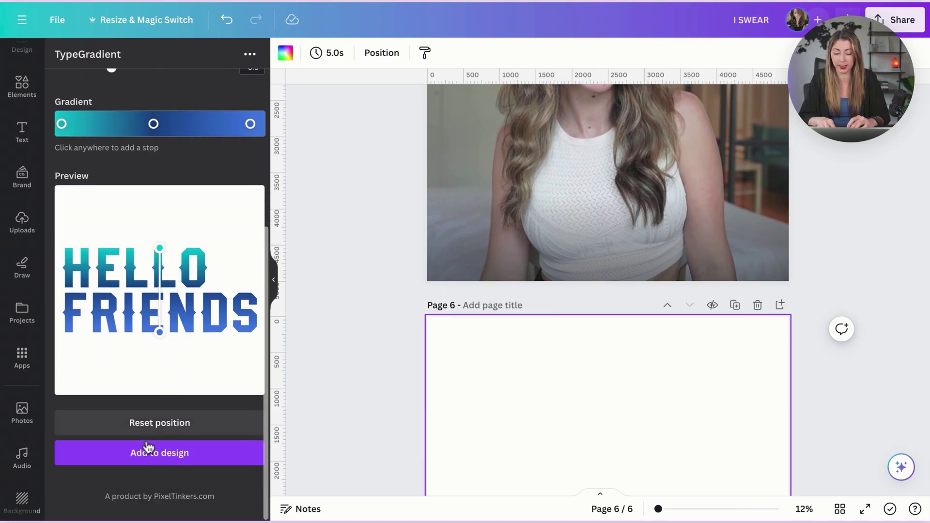
click(160, 457)
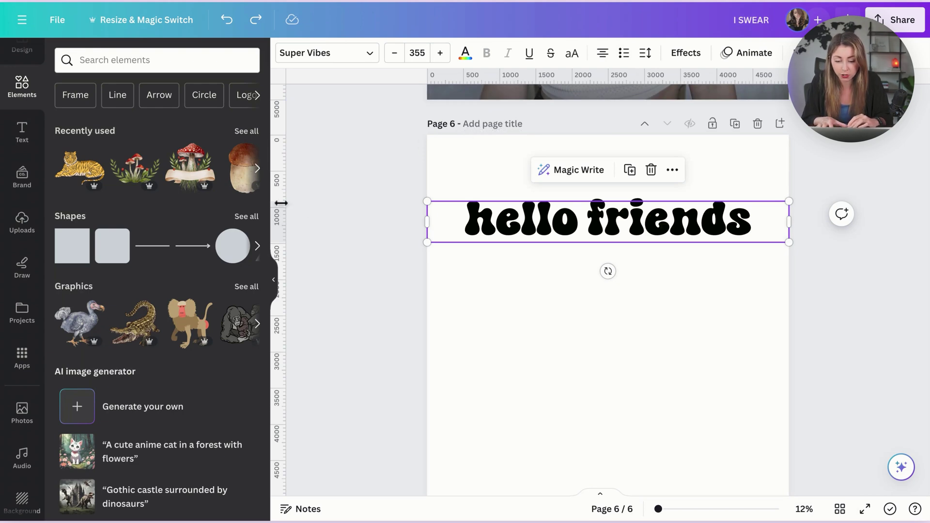
Place a vertical ruler guide at 2500 through the centre of the hello friends text
drag(281, 203, 414, 202)
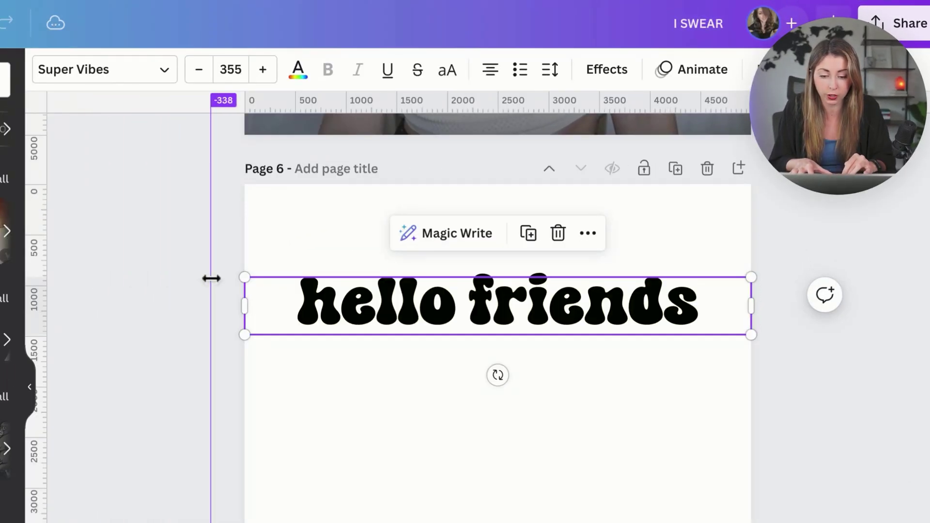
drag(227, 277, 493, 247)
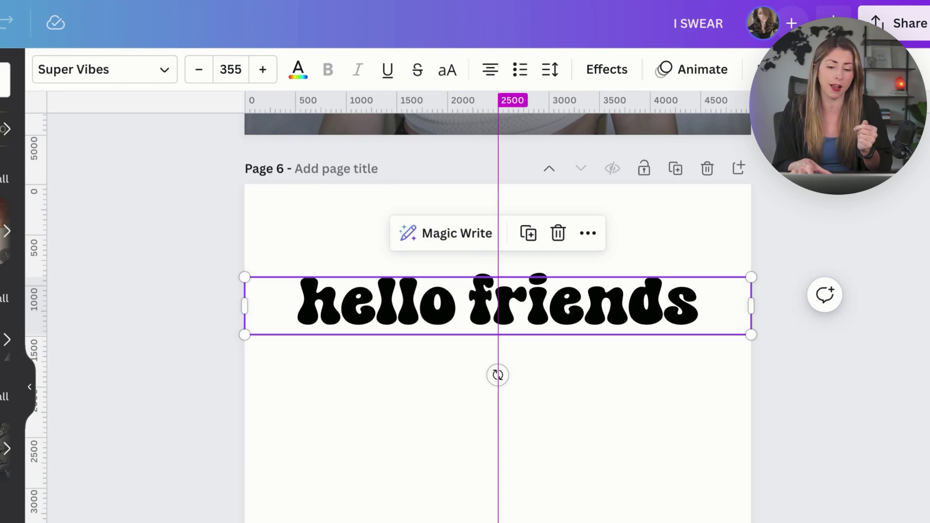
Split the title into separate 'hello' and 'friends' text boxes
double_click(407, 316)
click(469, 313)
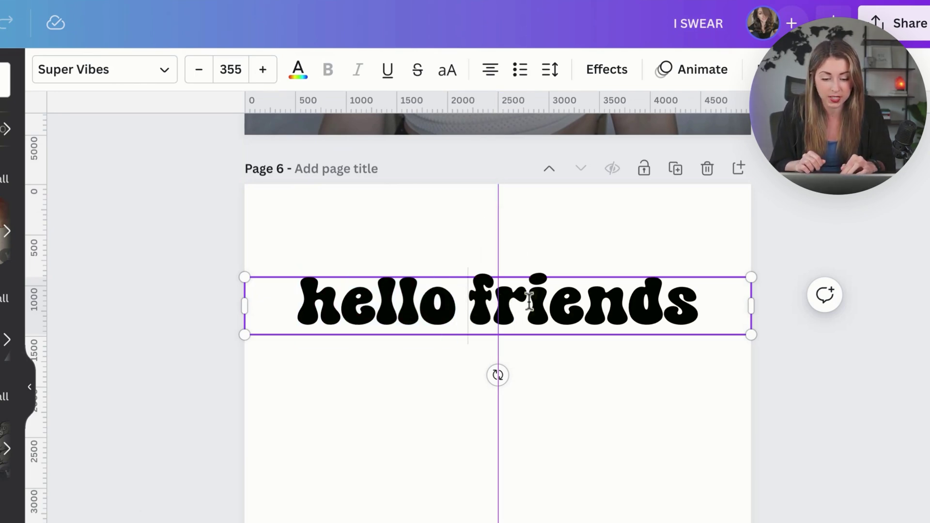
drag(709, 299, 495, 298)
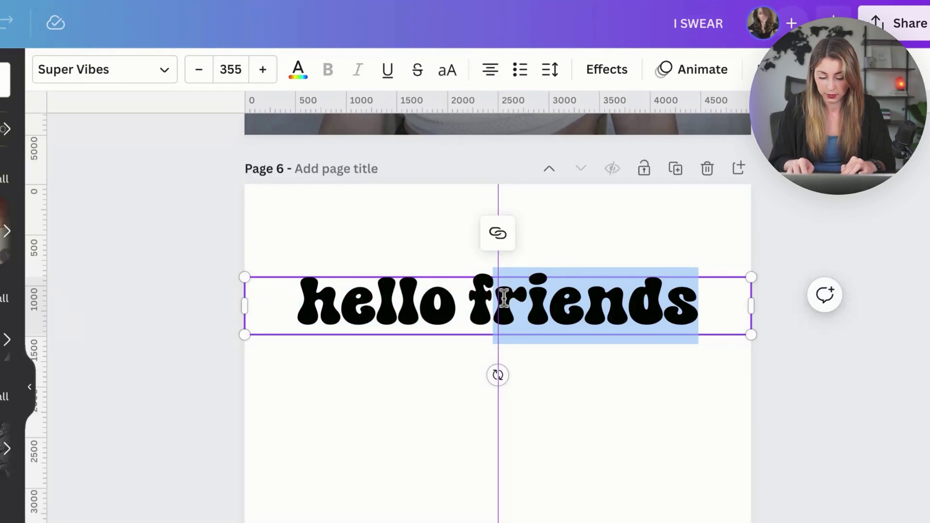
key(BackSpace)
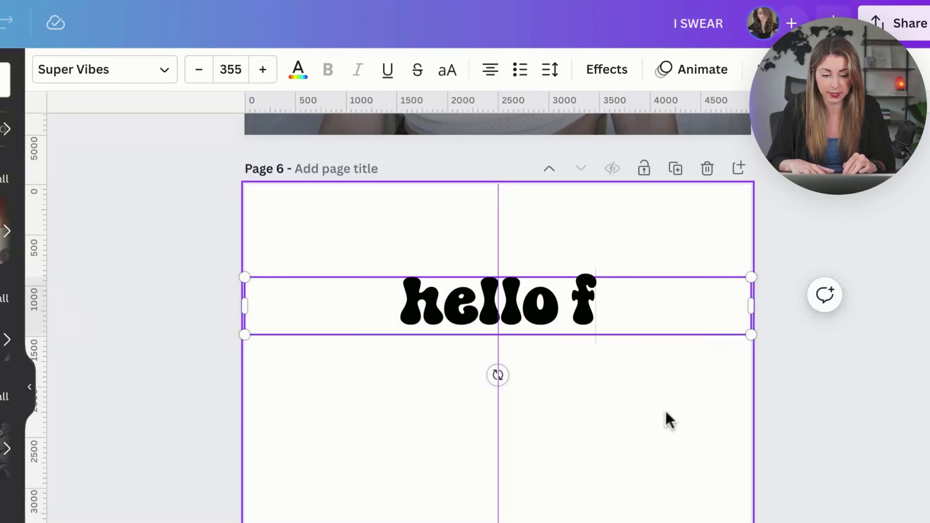
drag(584, 314, 660, 301)
text(iends)
click(716, 245)
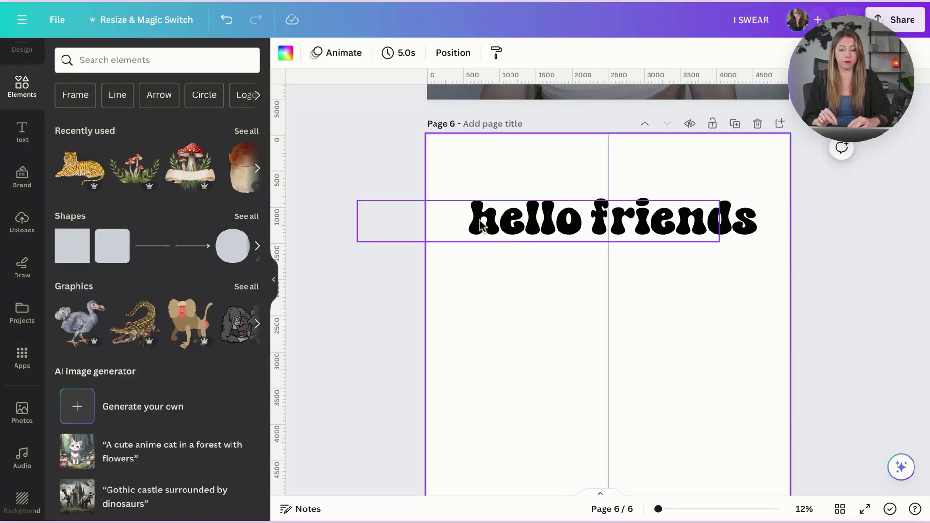
Give 'hello' a Curve effect, lowering the curve amount to 70
click(323, 307)
click(676, 51)
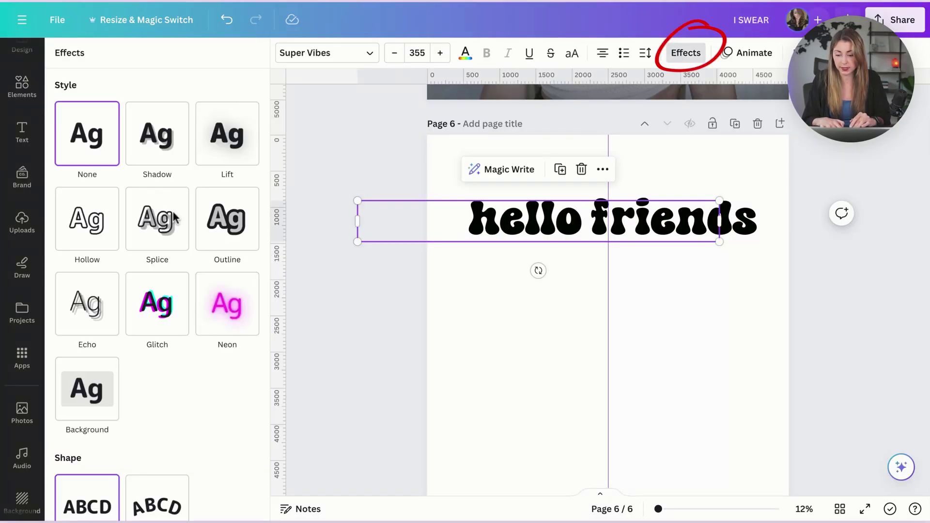
scroll(146, 484, down, 1)
click(148, 480)
scroll(217, 410, down, 1)
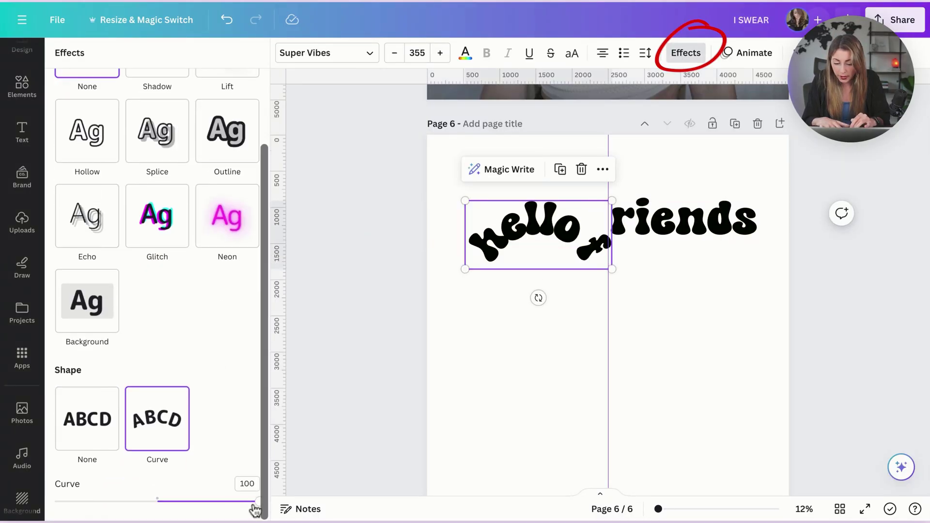
drag(254, 507, 229, 503)
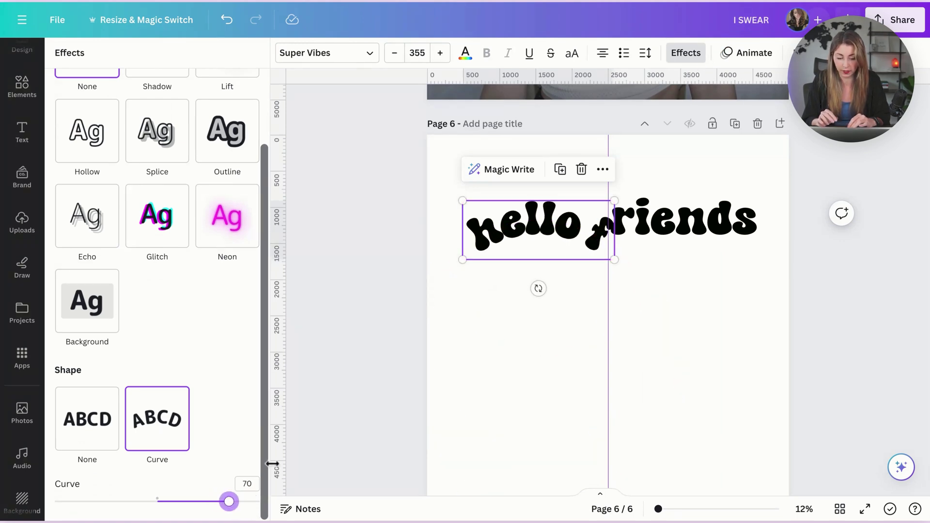
Curve 'friends' downward at -70 and lower it to line up with 'hello'
click(681, 217)
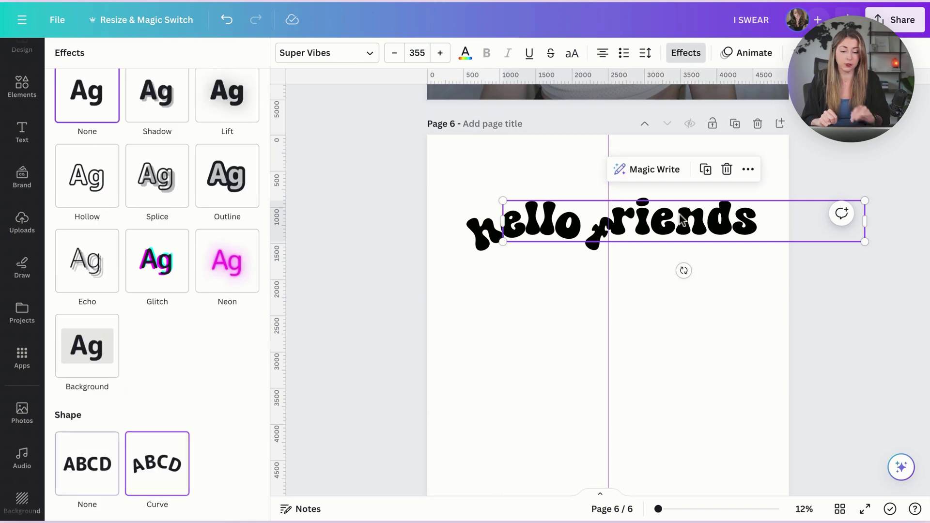
click(161, 465)
scroll(252, 489, down, 1)
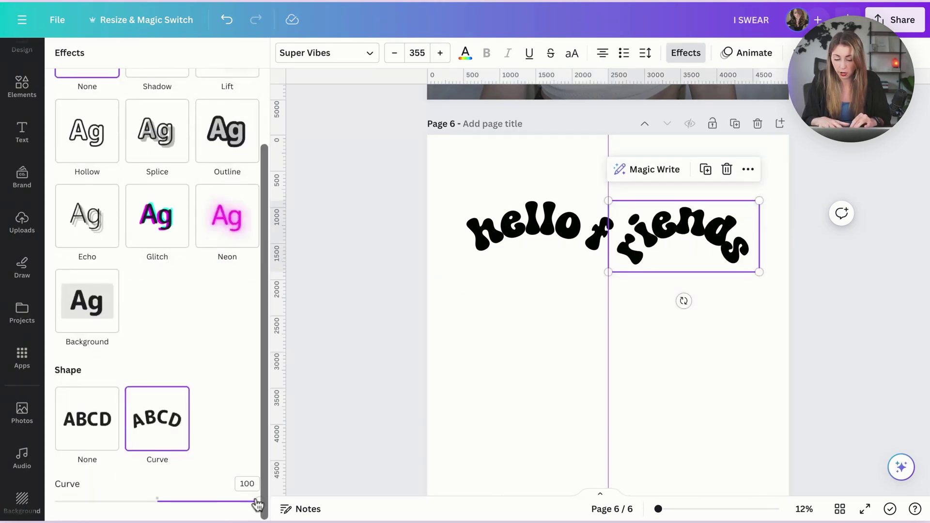
drag(257, 505, 97, 501)
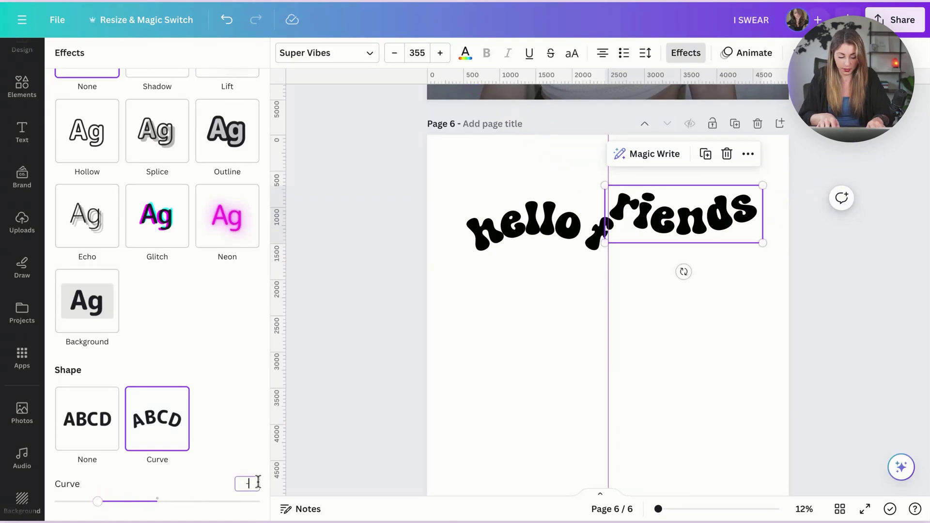
click(258, 482)
text(-70)
key(Return)
drag(703, 230, 703, 255)
click(904, 188)
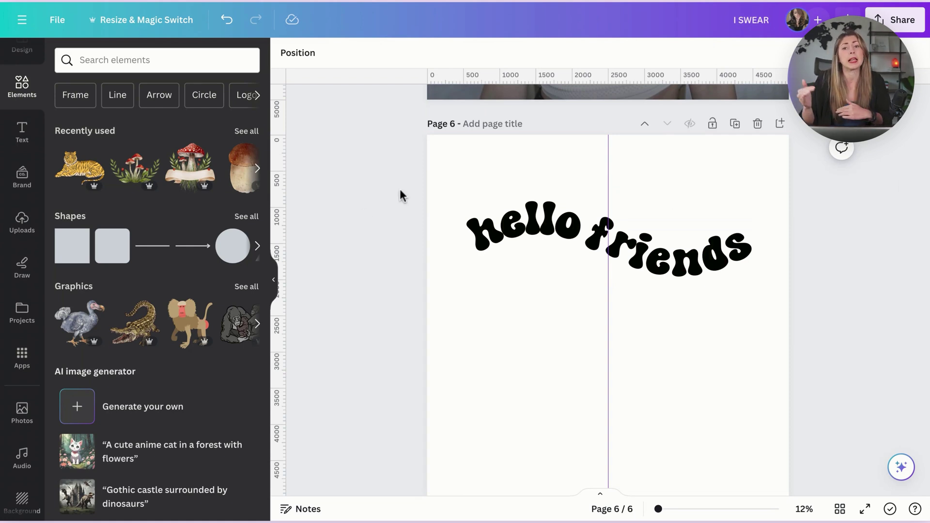
Select both curved words and Alt-drag copies into rows beneath the original
drag(437, 193, 762, 315)
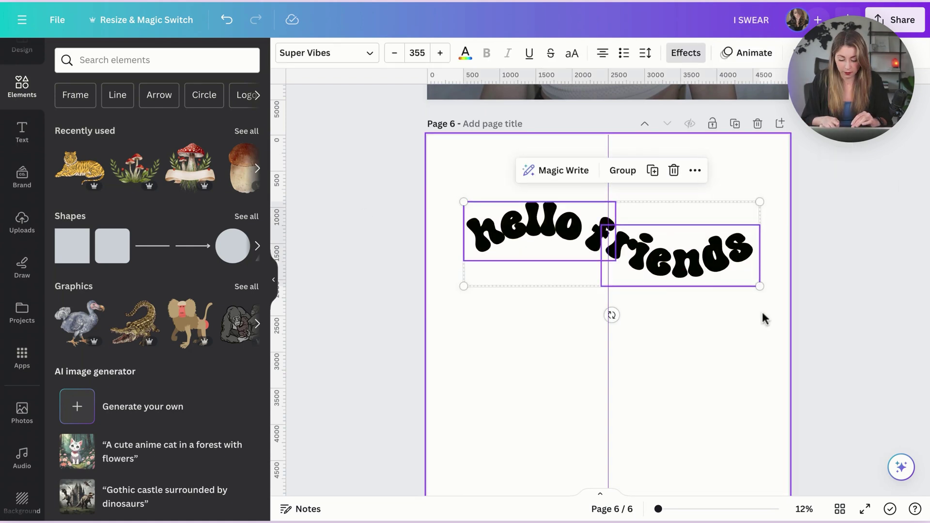
drag(699, 276, 721, 362)
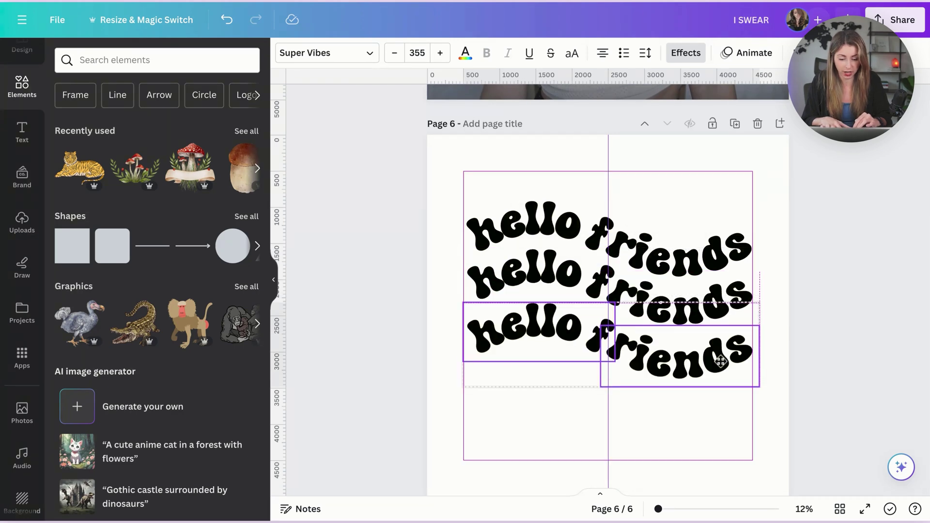
click(815, 302)
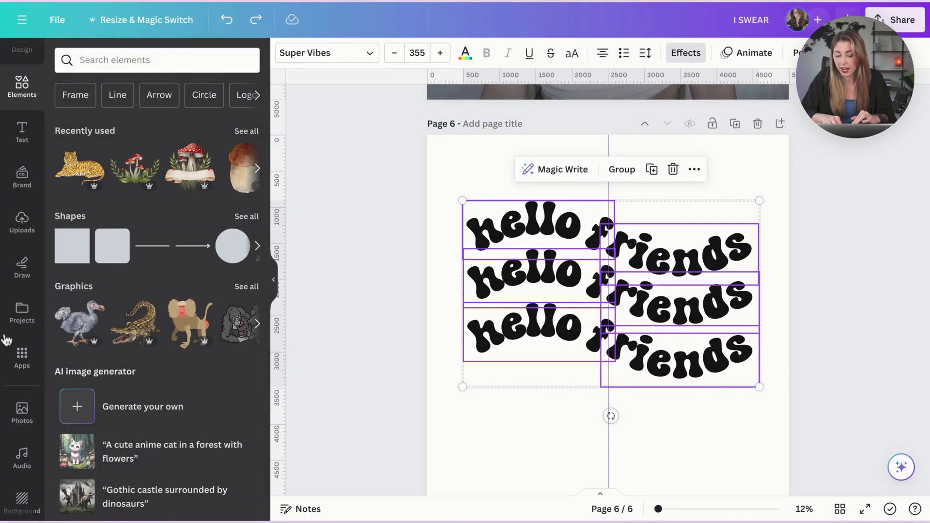
Search apps for 'type', open TypeCraft, and enter the text 'hello friends'
click(22, 356)
click(109, 60)
text(type)
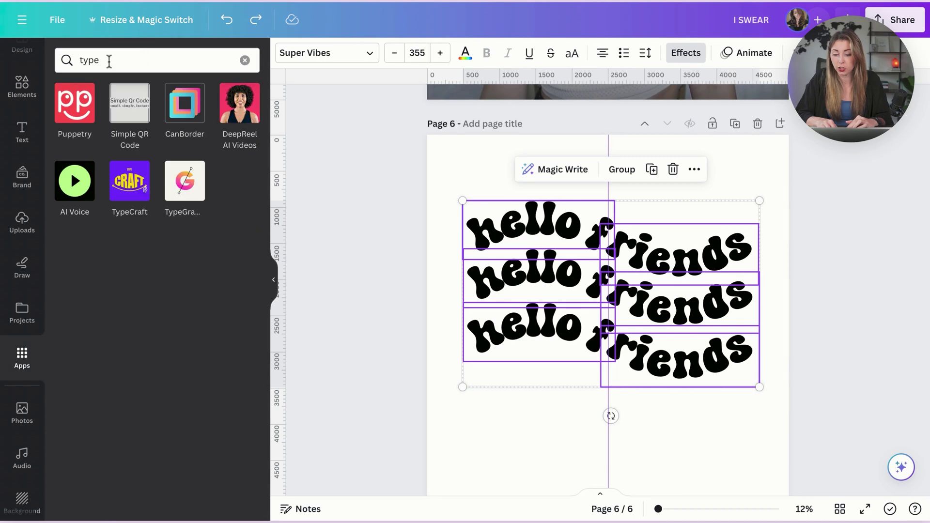
click(129, 189)
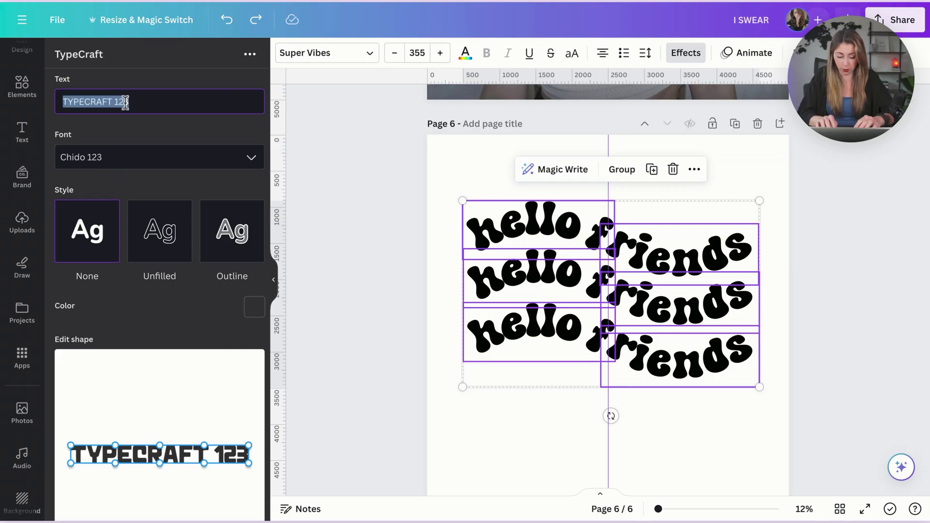
text(hello friends)
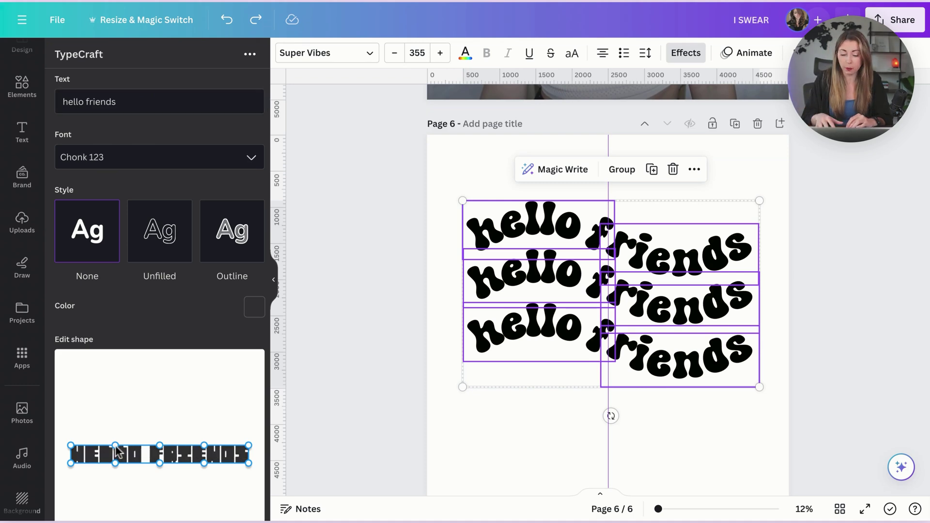
Warp the TypeCraft text into a wave and place it below the stacked lines
drag(115, 446, 118, 416)
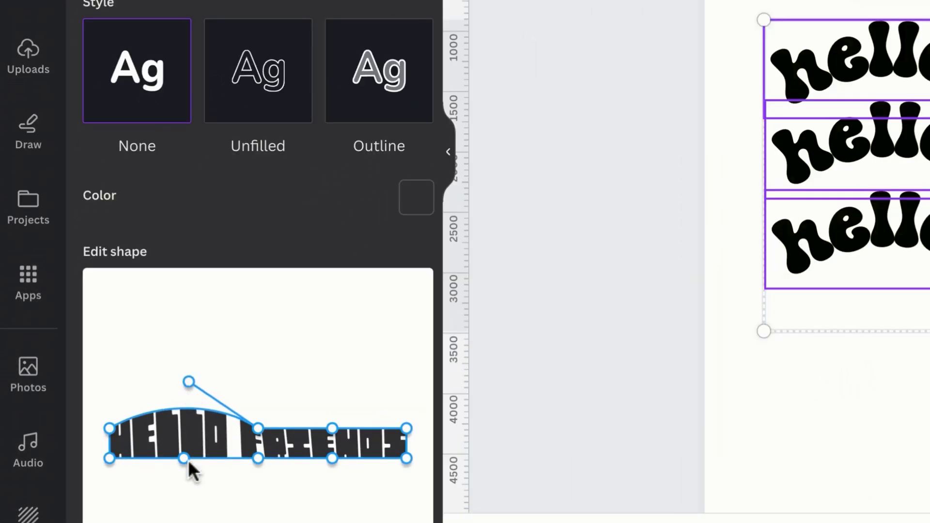
drag(117, 465, 115, 445)
drag(332, 458, 332, 495)
drag(332, 428, 329, 451)
drag(188, 381, 189, 383)
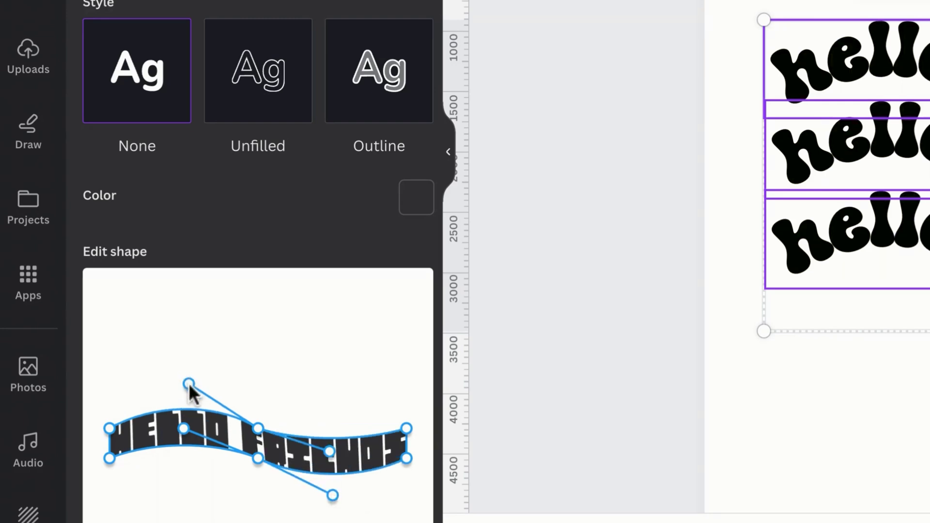
scroll(297, 337, down, 4)
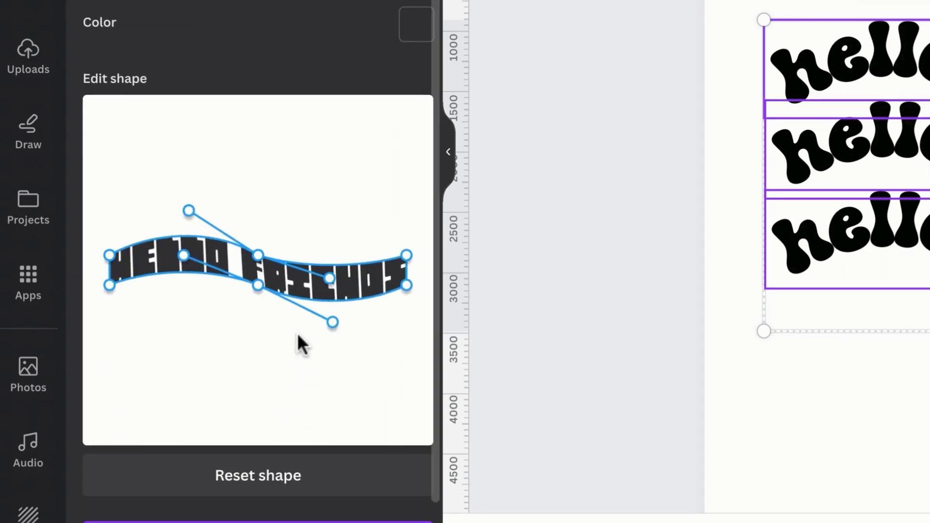
scroll(297, 339, down, 2)
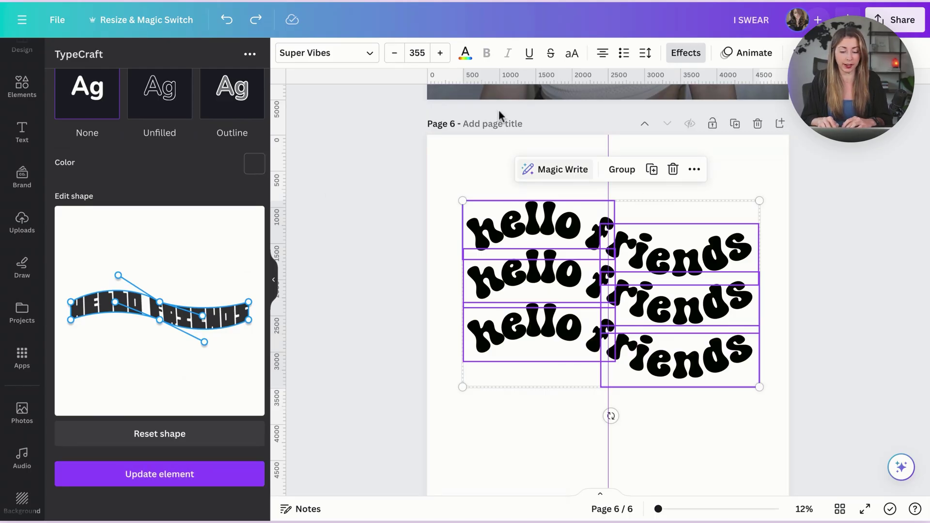
drag(605, 317, 605, 426)
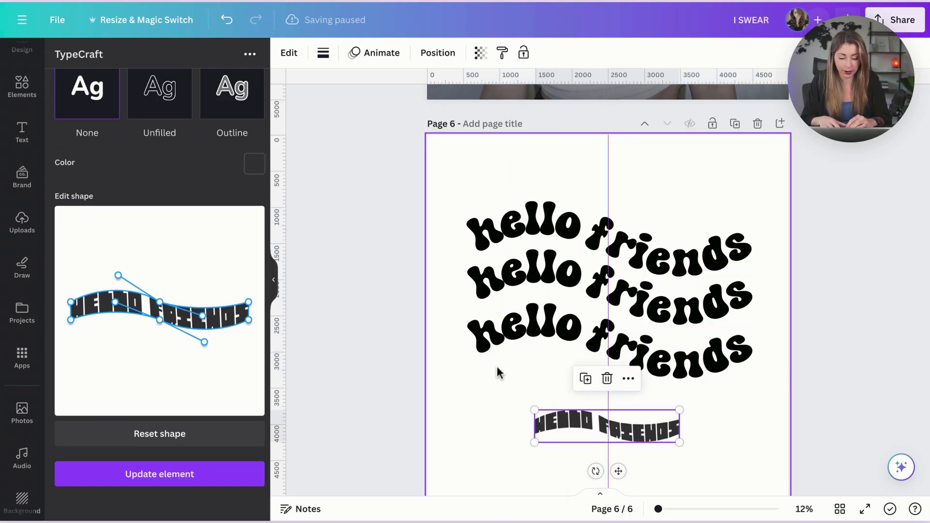
Deselect the wavy TypeCraft text by clicking empty canvas
click(470, 375)
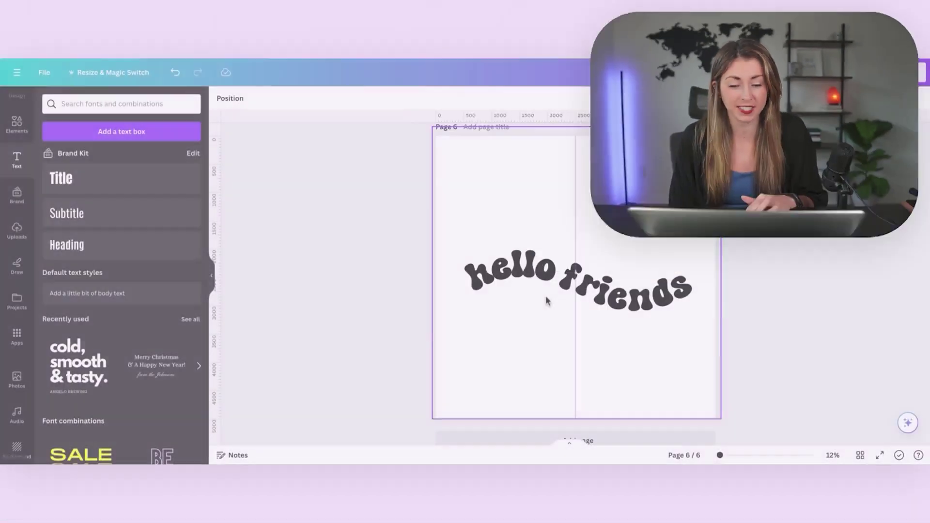
Apply the Cherry duotone to the hello friends graphic and check its highlight and shadow colours
click(611, 291)
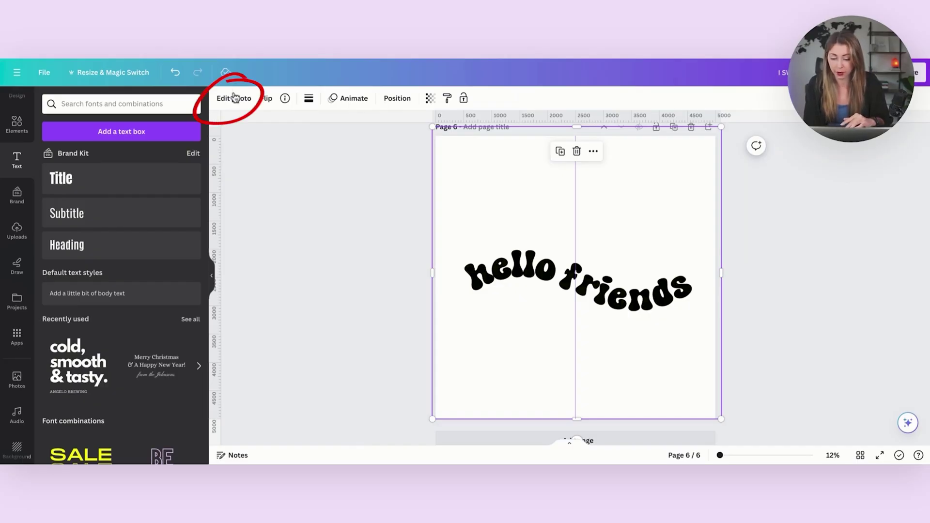
click(236, 99)
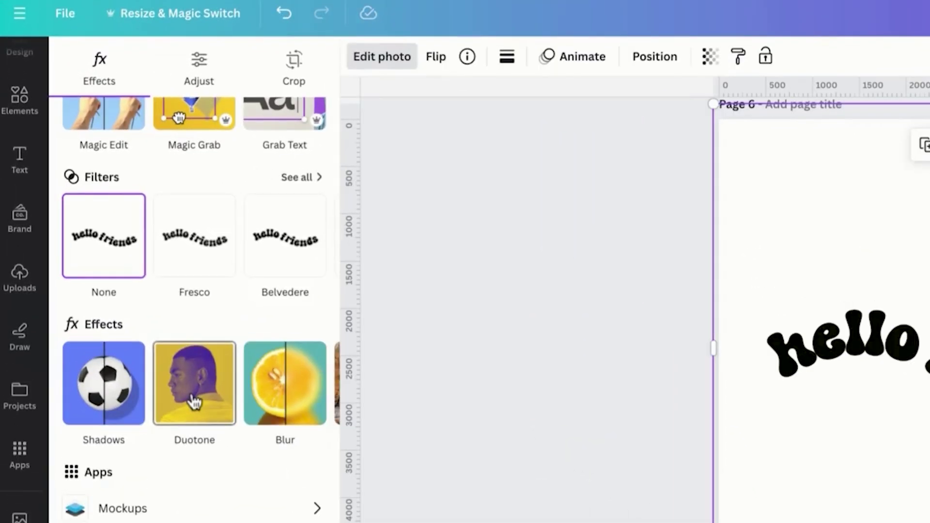
click(194, 401)
click(193, 255)
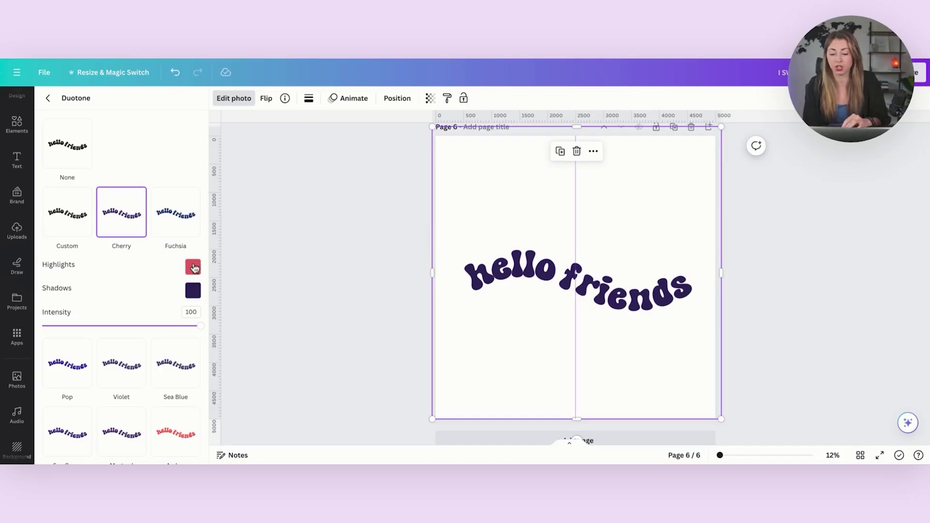
click(313, 337)
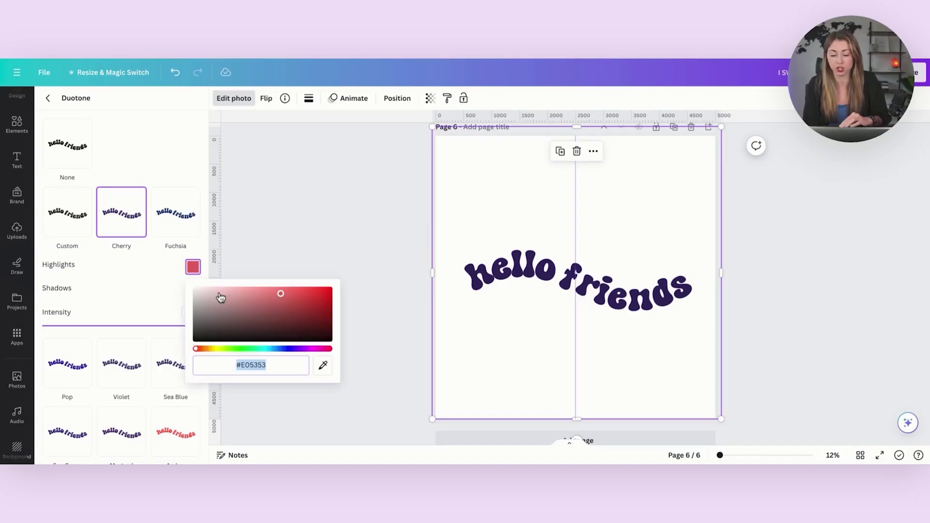
click(193, 290)
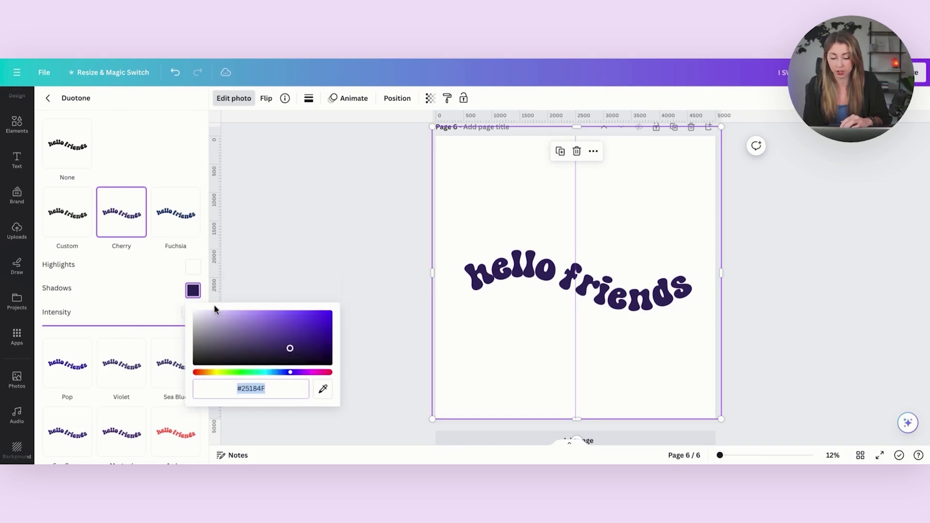
click(293, 188)
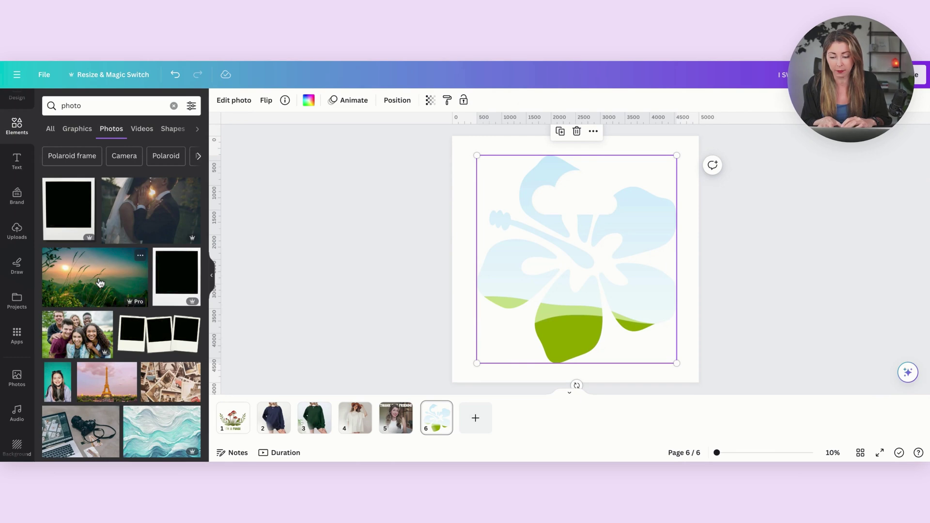
Drop the sunset-over-grass photo into the hibiscus frame on page 6, replacing the pale sky image
drag(95, 277, 185, 223)
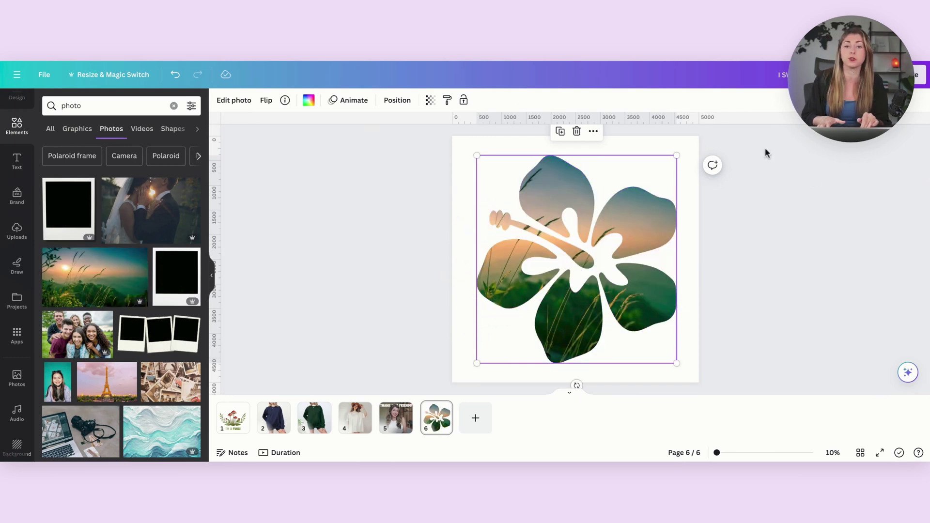